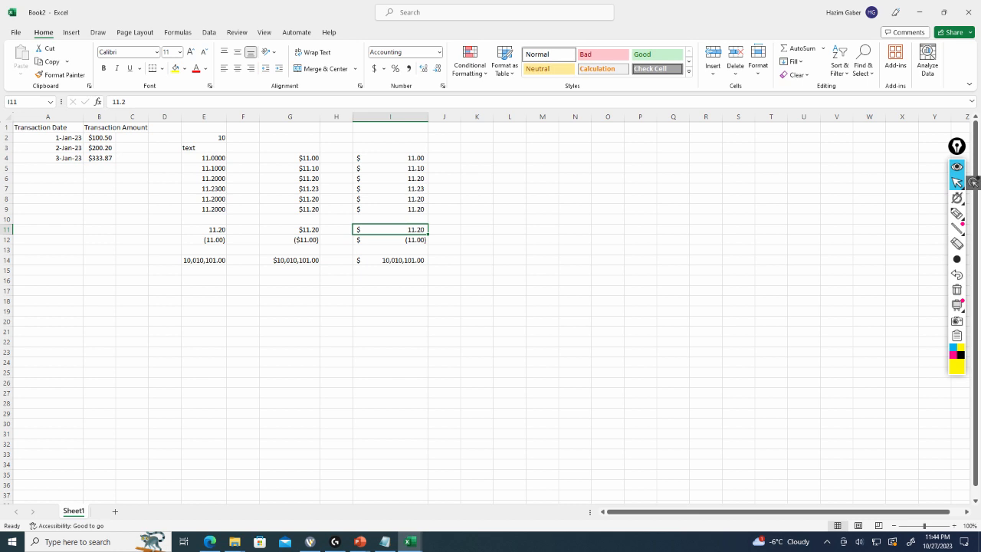
Review the Date format types offered in Format Cells for cells K4 through K14.
{"action": "left_click_drag", "start_coordinate": [477, 157], "coordinate": [477, 259]}
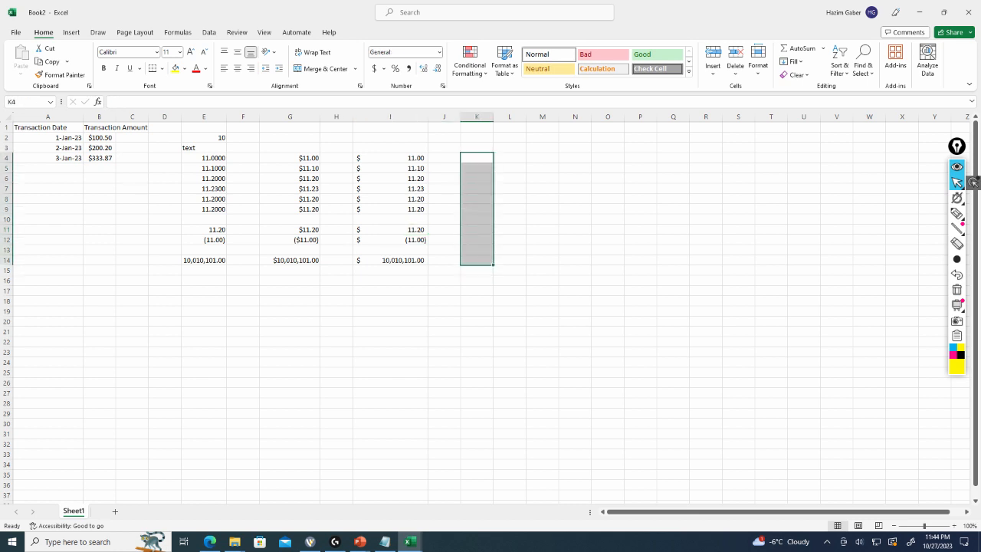
{"action": "right_click", "coordinate": [477, 201]}
{"action": "left_click", "coordinate": [533, 455]}
{"action": "left_click", "coordinate": [432, 348]}
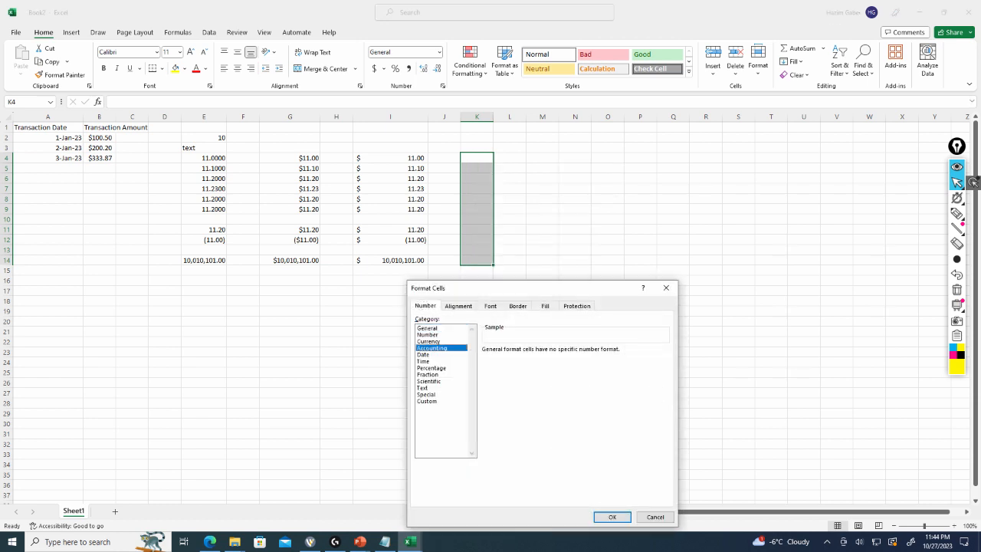
{"action": "left_click", "coordinate": [424, 355]}
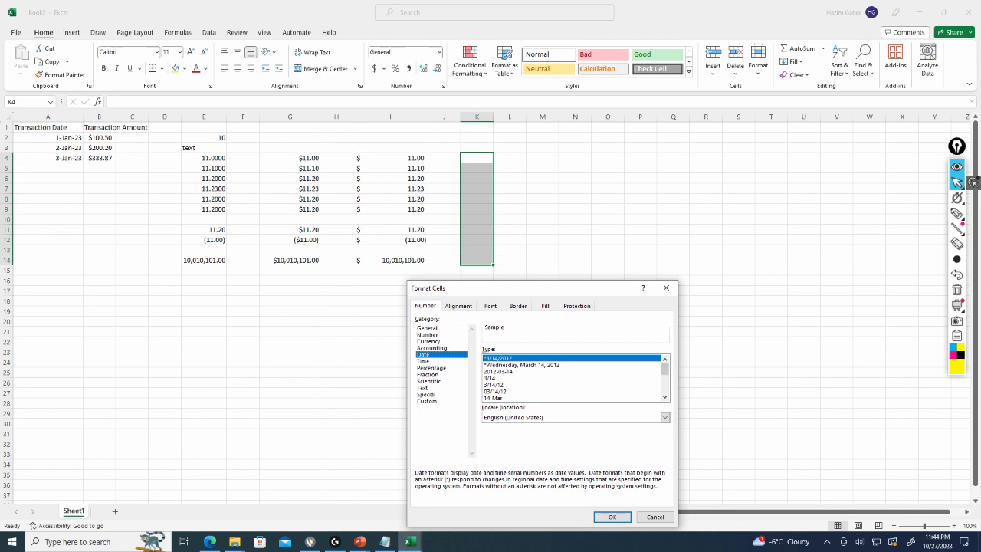
{"action": "left_click", "coordinate": [612, 516]}
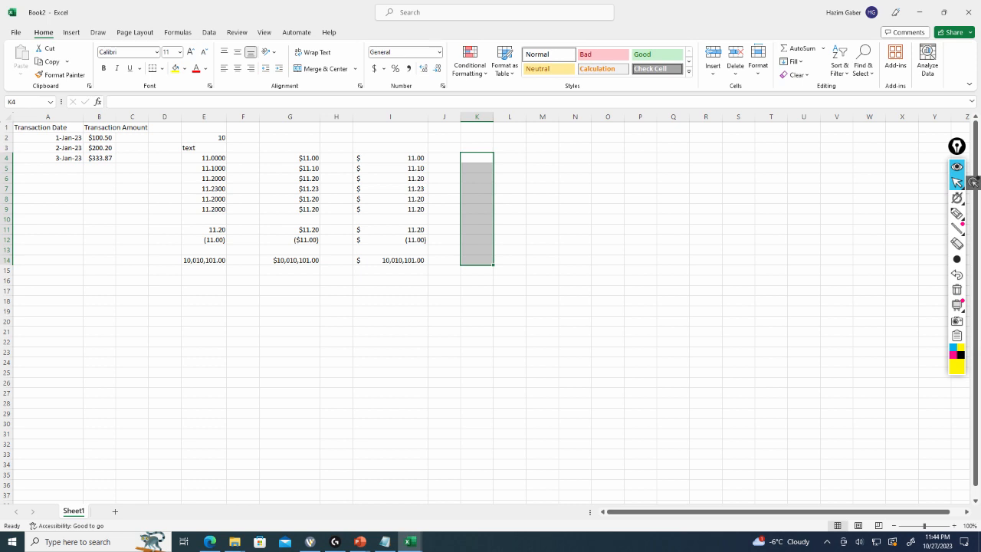
Widen column K and enter the date January 1, 2023 in cell K4.
{"action": "left_click_drag", "start_coordinate": [493, 117], "coordinate": [558, 117]}
{"action": "left_click", "coordinate": [509, 158]}
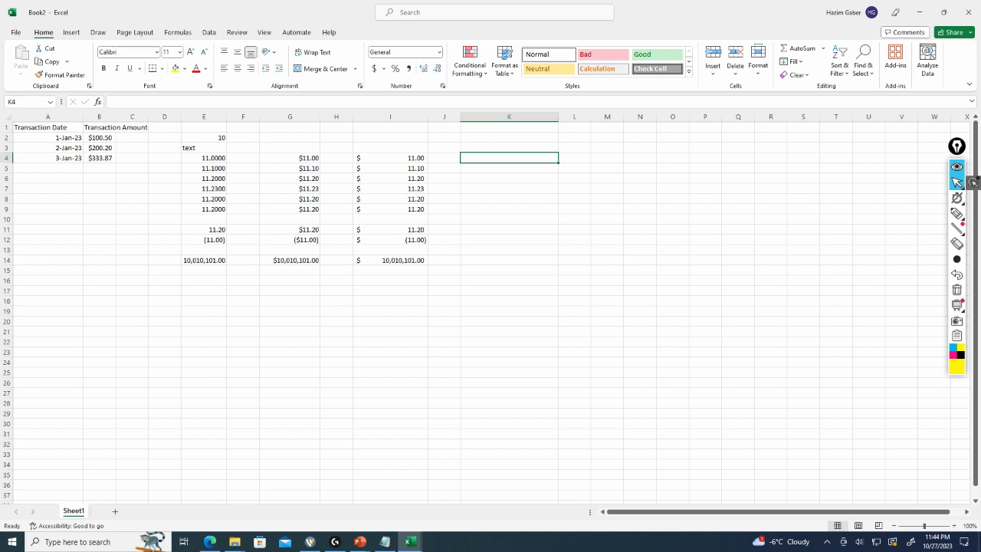
{"action": "type", "text": "Janu"}
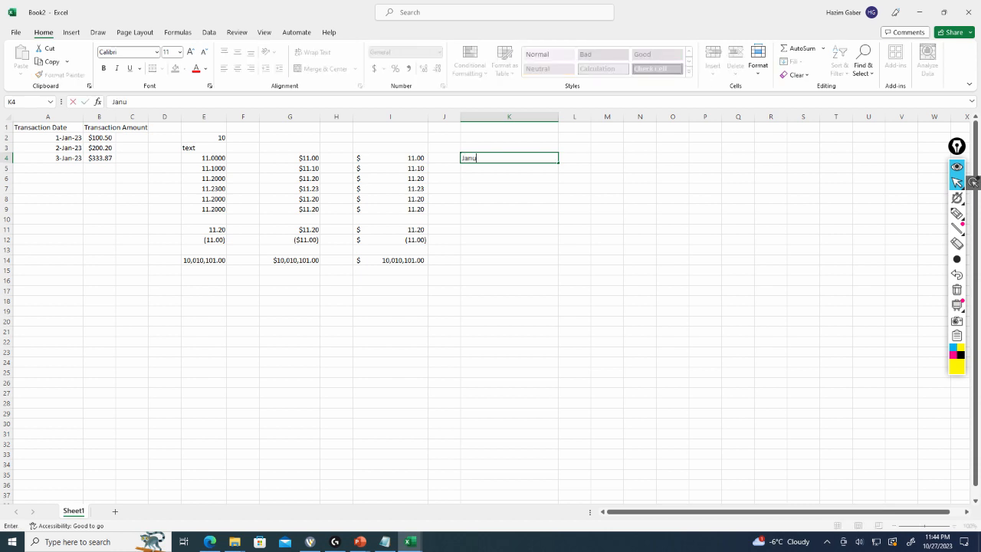
{"action": "type", "text": "ary 1, 2023"}
{"action": "key", "text": "Return"}
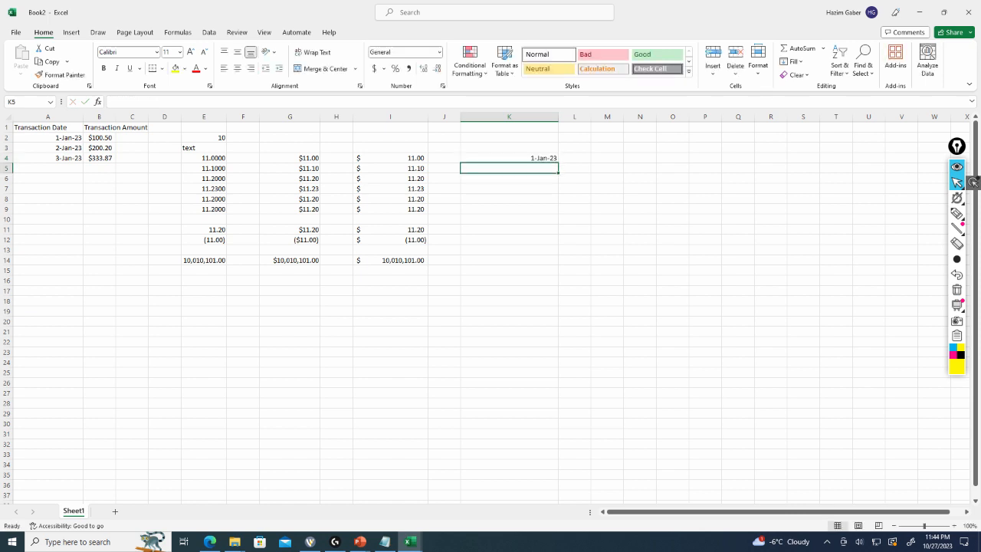
Enter the date January 1 without a year in cell K5.
{"action": "type", "text": "Janu"}
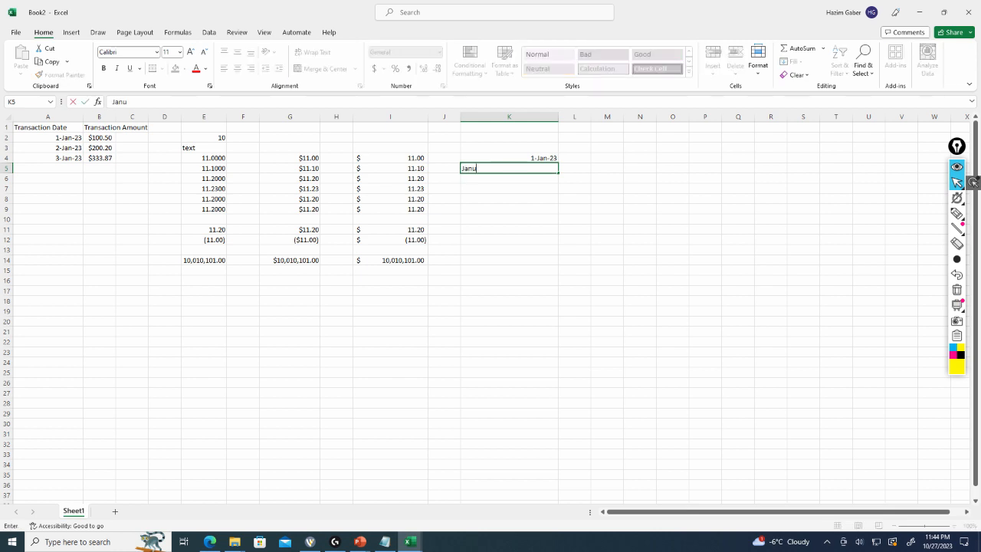
{"action": "type", "text": "ary"}
{"action": "key", "text": "Return"}
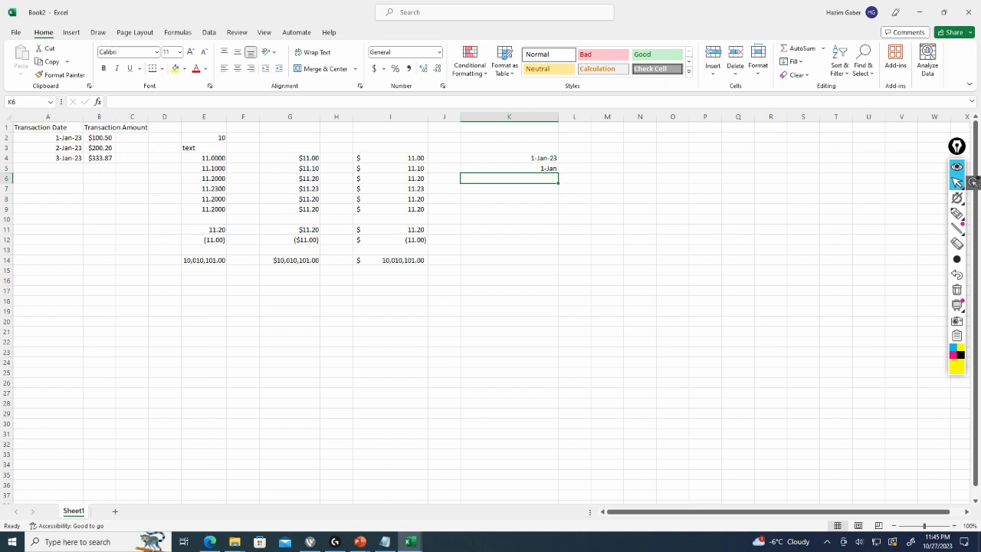
Circle K4's stored date in the formula bar with the yellow annotation pen, and compare it with K5's stored value.
{"action": "key", "text": "Up"}
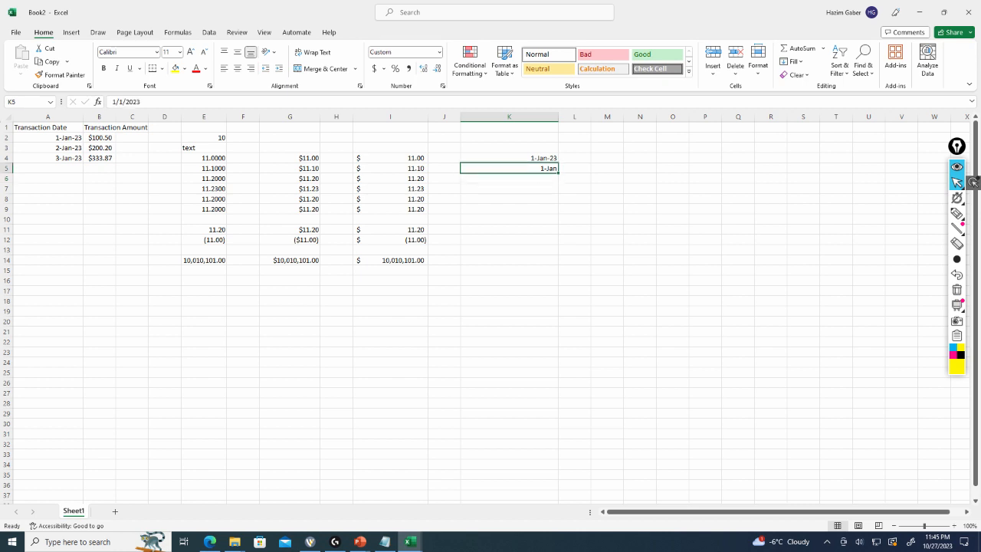
{"action": "key", "text": "Up"}
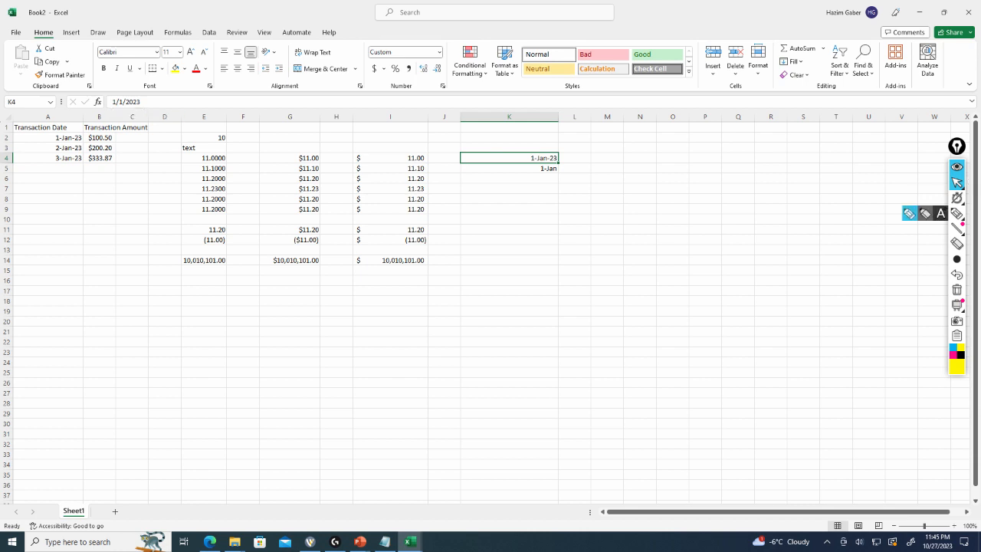
{"action": "left_click", "coordinate": [957, 214]}
{"action": "left_click", "coordinate": [909, 214]}
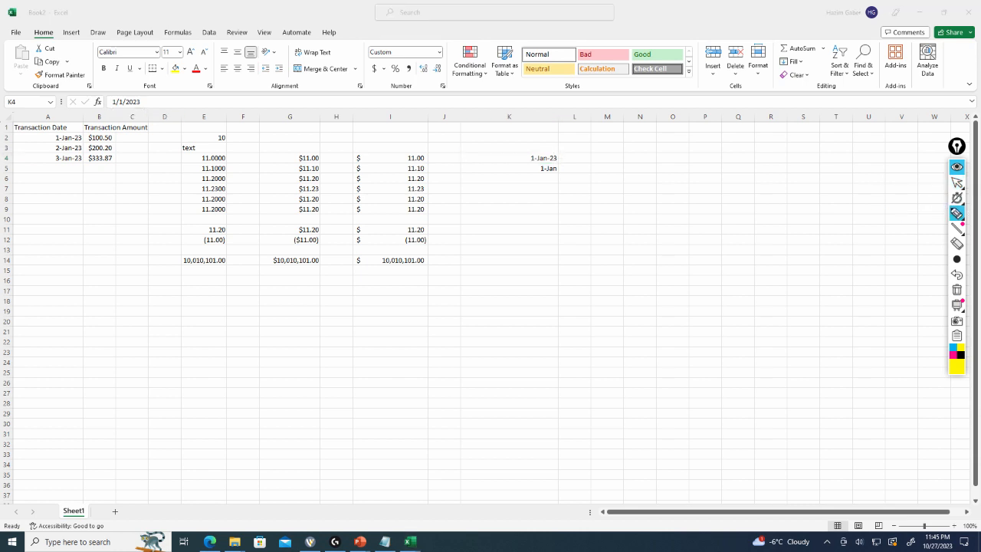
{"action": "mouse_move", "coordinate": [153, 86]}
{"action": "left_mouse_down"}
{"action": "mouse_move", "coordinate": [94, 104]}
{"action": "mouse_move", "coordinate": [169, 116]}
{"action": "mouse_move", "coordinate": [139, 82]}
{"action": "left_mouse_up"}
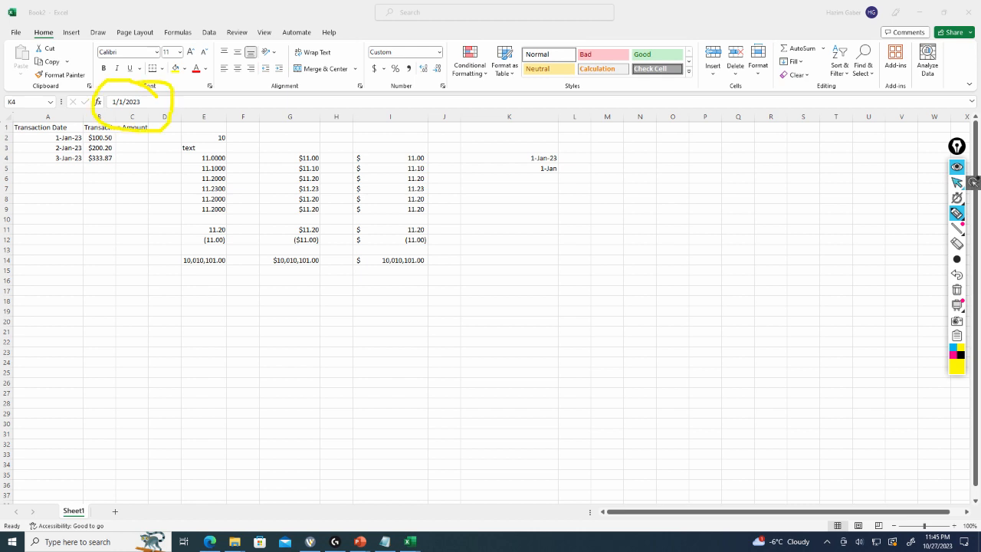
{"action": "left_click", "coordinate": [958, 182]}
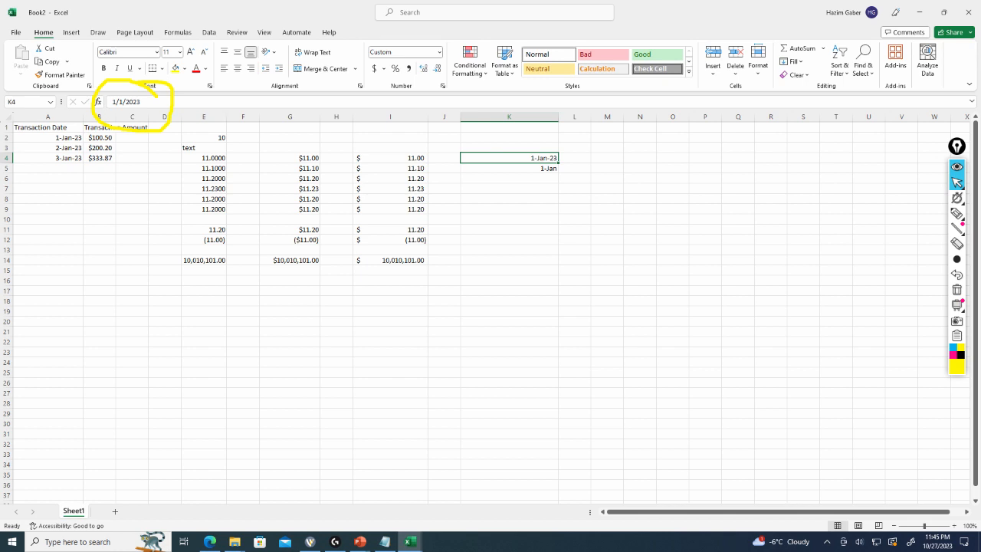
{"action": "left_click", "coordinate": [509, 168]}
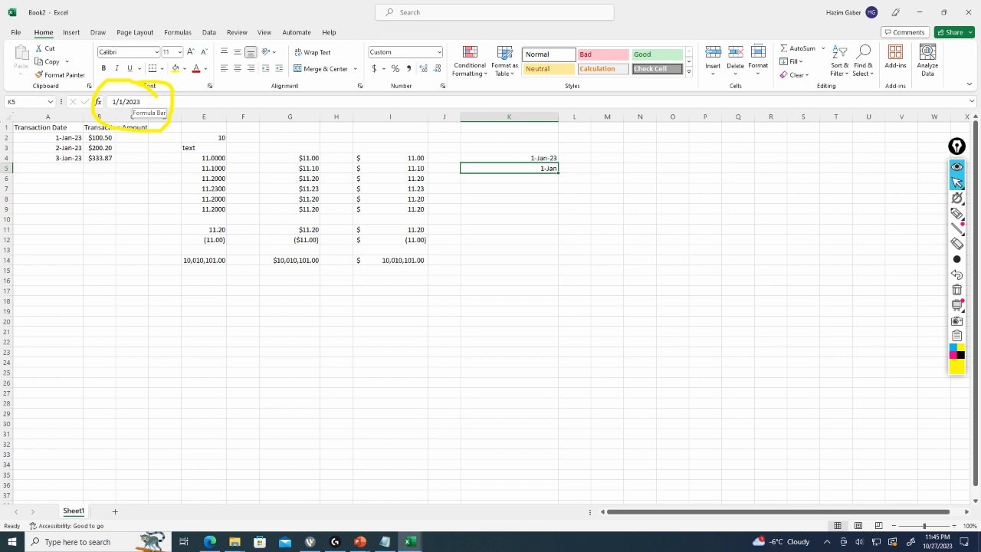
{"action": "left_click", "coordinate": [509, 179]}
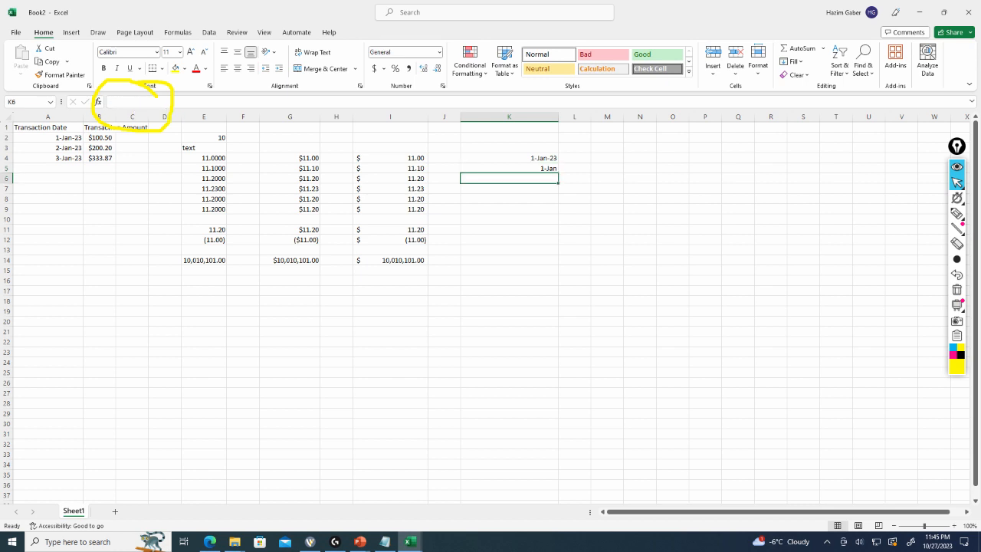
Inspect the number format codes assigned to cells K4 and K5 in Format Cells.
{"action": "left_click", "coordinate": [536, 158]}
{"action": "right_click", "coordinate": [536, 158]}
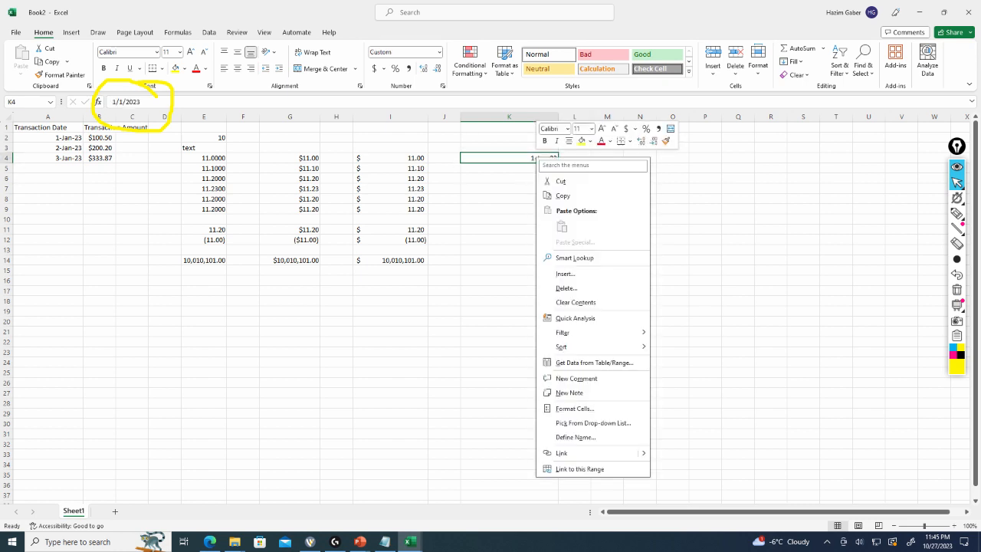
{"action": "left_click", "coordinate": [575, 409]}
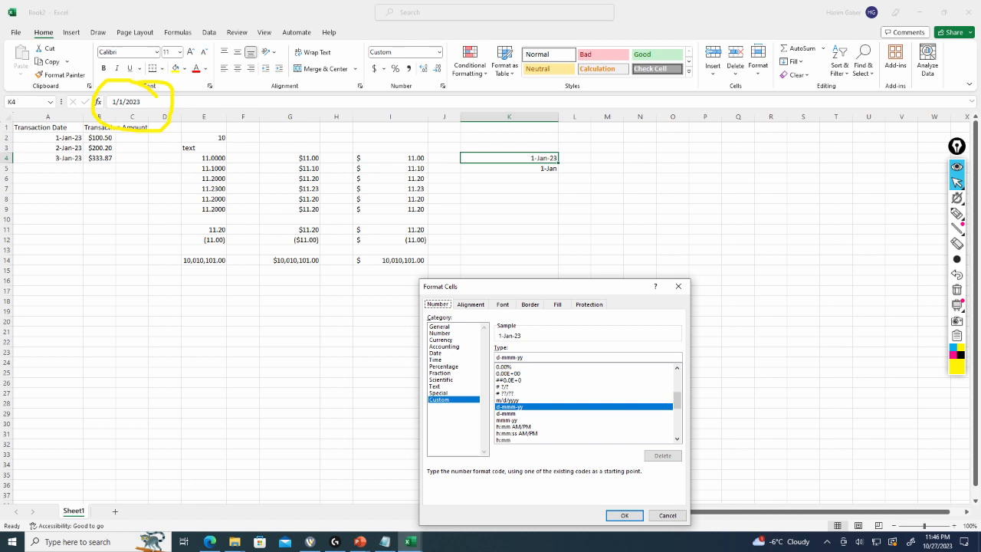
{"action": "key", "text": "Escape"}
{"action": "right_click", "coordinate": [546, 168]}
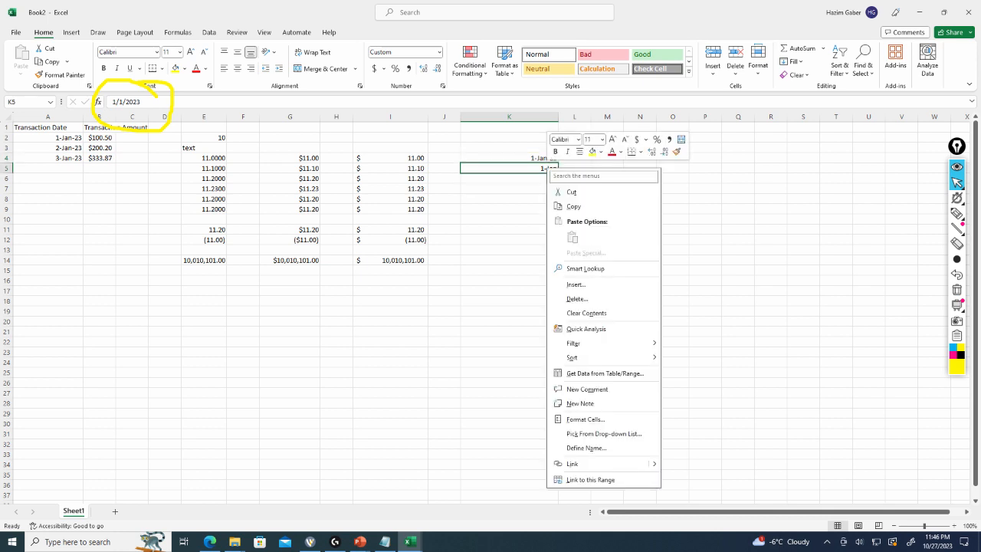
{"action": "left_click", "coordinate": [592, 419]}
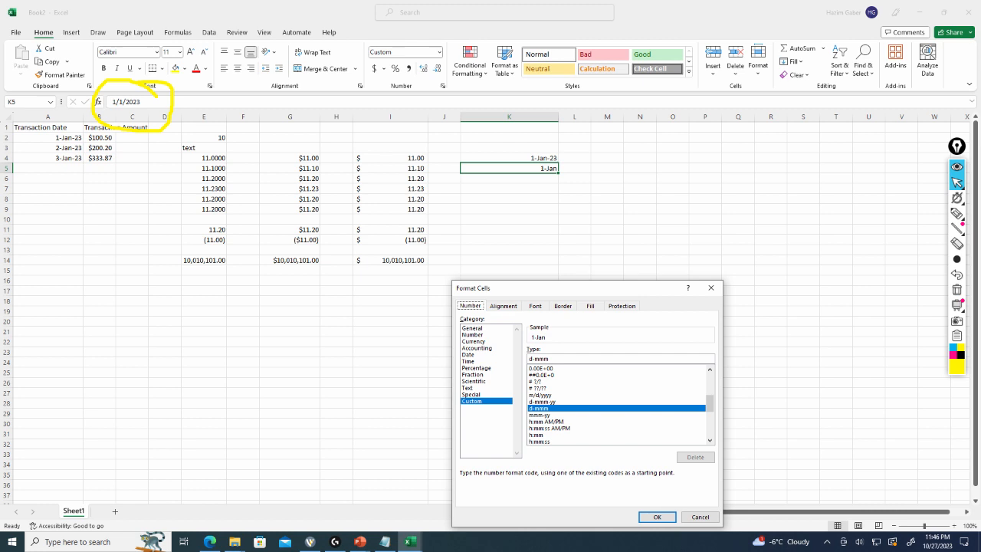
{"action": "key", "text": "Escape"}
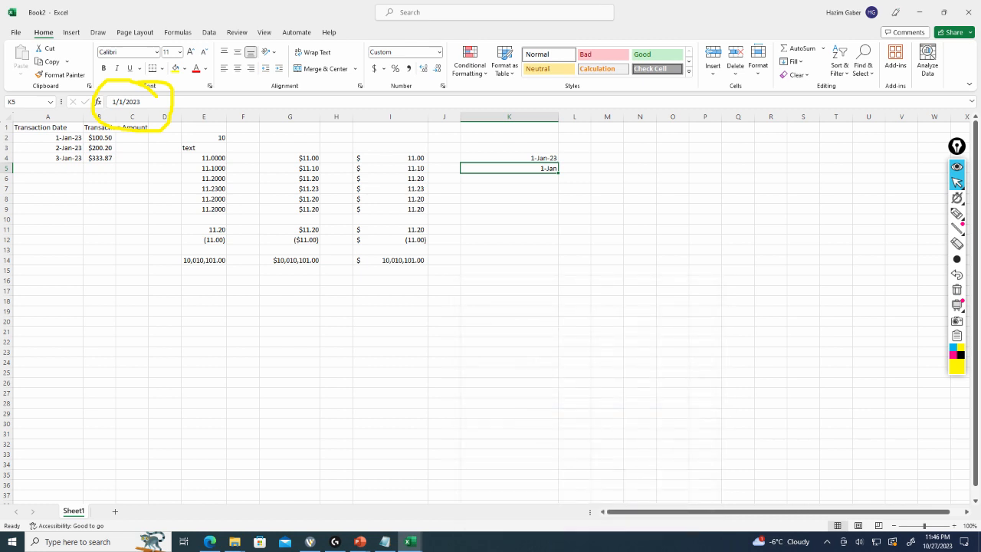
Format cell K5 with the long Date type *Wednesday, March 14, 2012.
{"action": "right_click", "coordinate": [545, 169]}
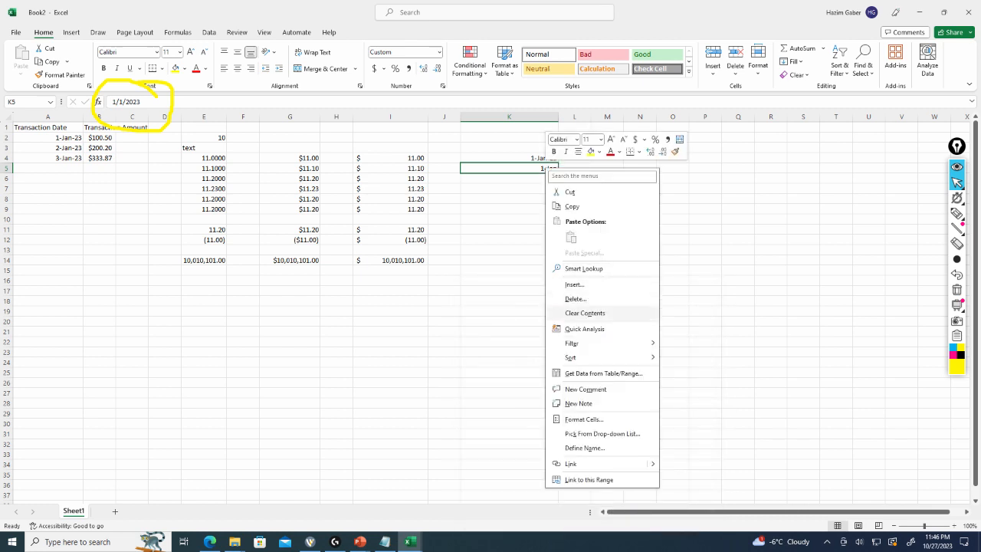
{"action": "left_click", "coordinate": [584, 420]}
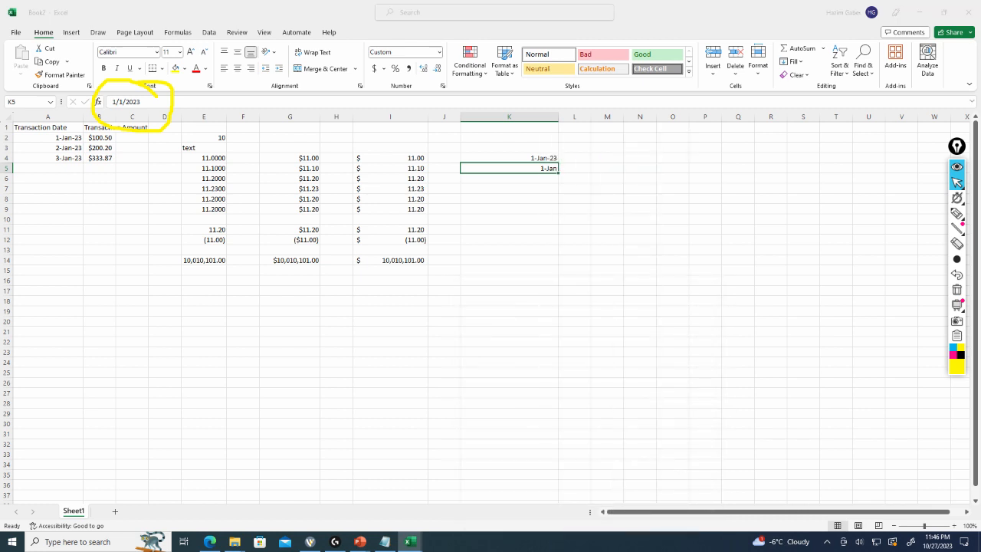
{"action": "left_click", "coordinate": [475, 355]}
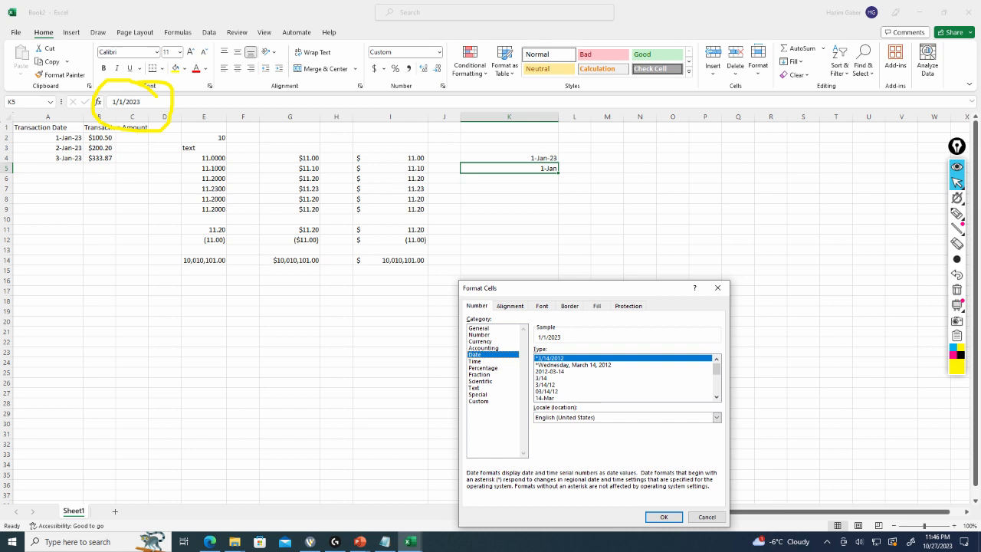
{"action": "left_click", "coordinate": [574, 365]}
{"action": "left_click", "coordinate": [663, 517]}
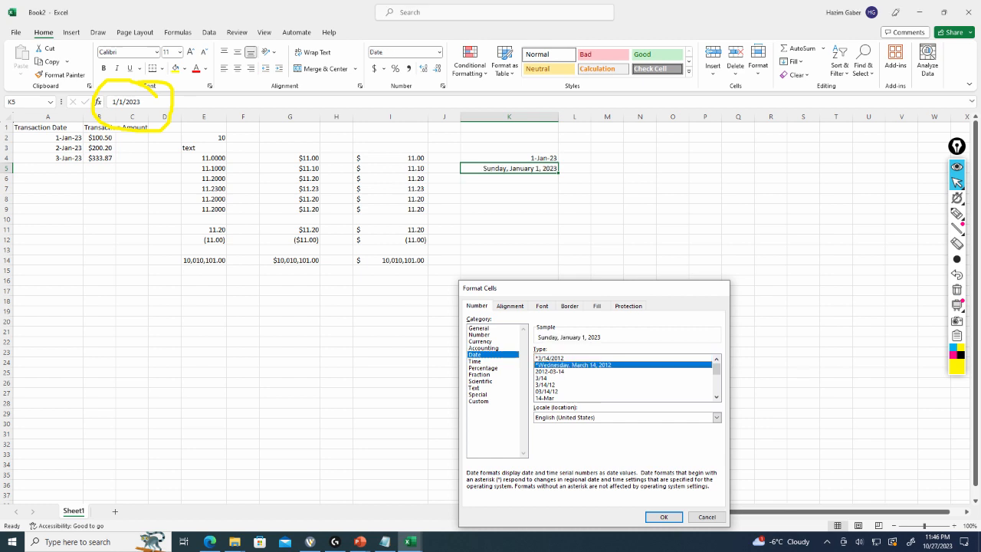
{"action": "left_click", "coordinate": [509, 219]}
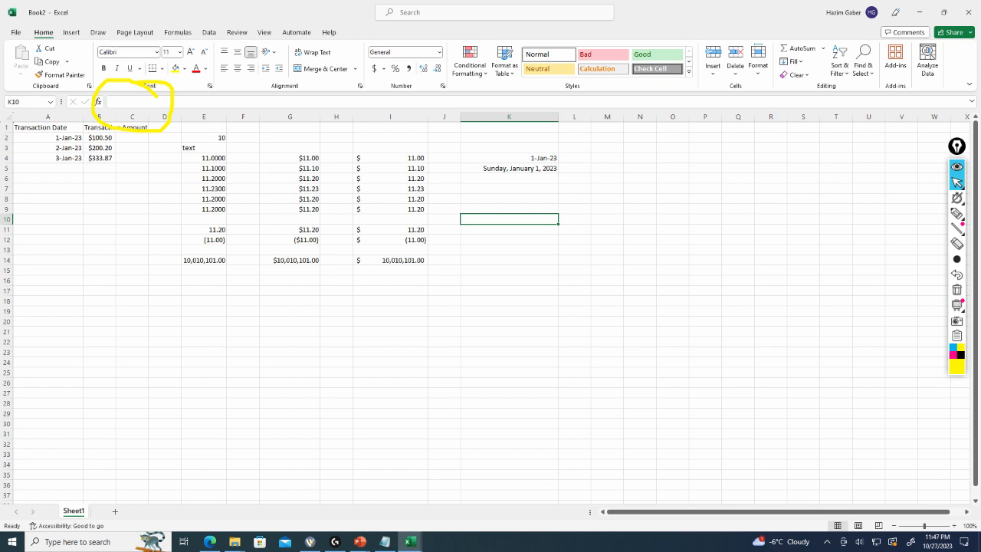
Change the format of cell K5 to the Date type 2012-03-14.
{"action": "right_click", "coordinate": [534, 168]}
{"action": "left_click", "coordinate": [571, 419]}
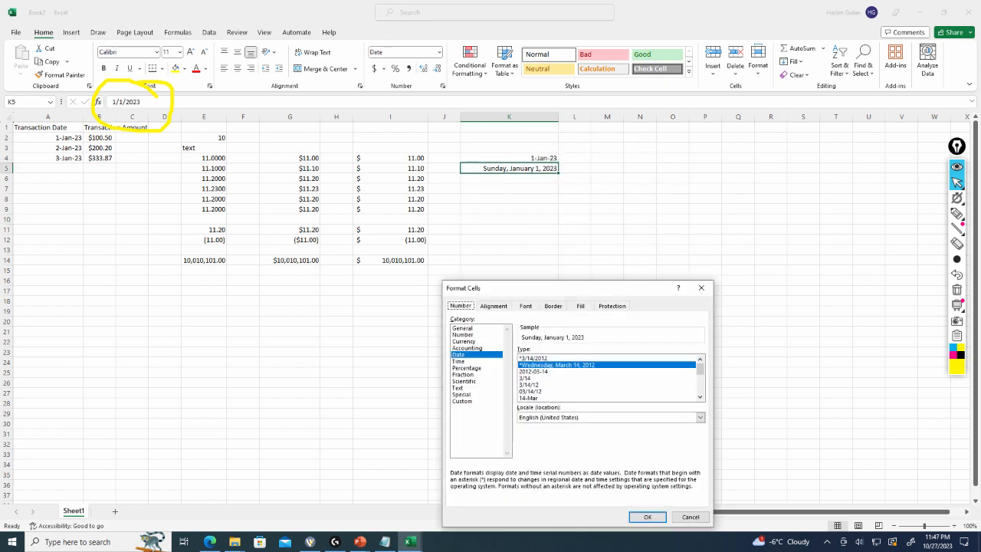
{"action": "left_click", "coordinate": [534, 372]}
{"action": "left_click", "coordinate": [648, 516]}
{"action": "left_click", "coordinate": [509, 179]}
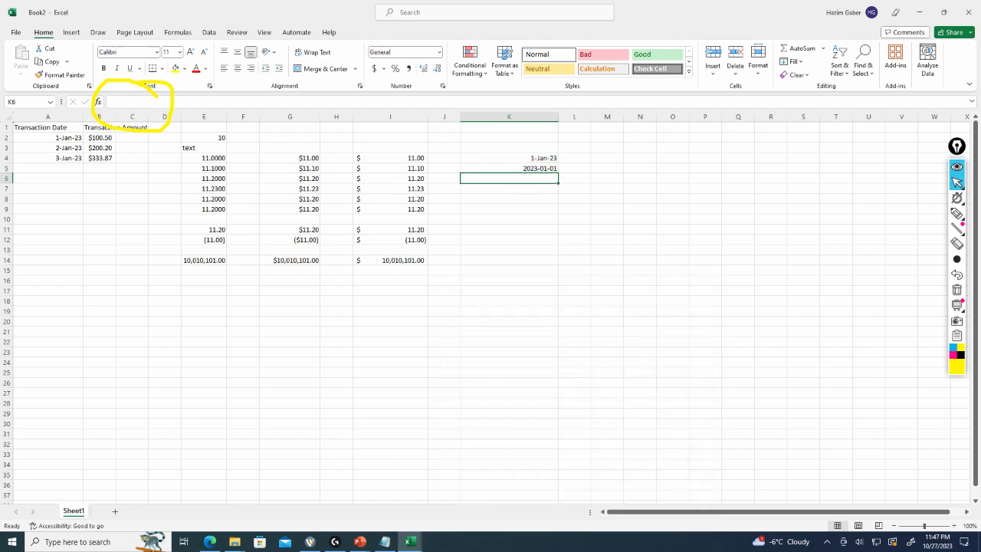
Format cell K5 with the date-and-time type 3/14/12 1:30 PM.
{"action": "right_click", "coordinate": [549, 168]}
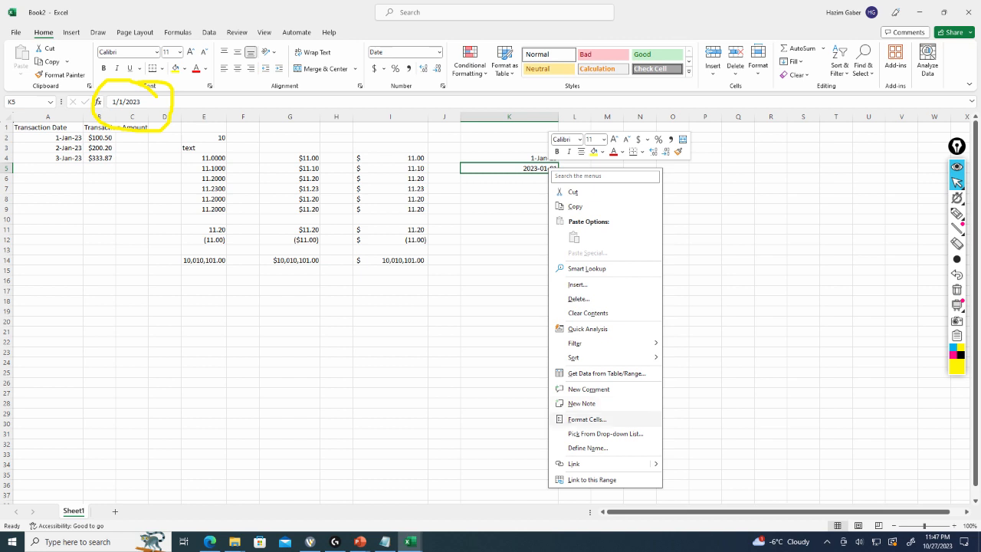
{"action": "left_click", "coordinate": [586, 419]}
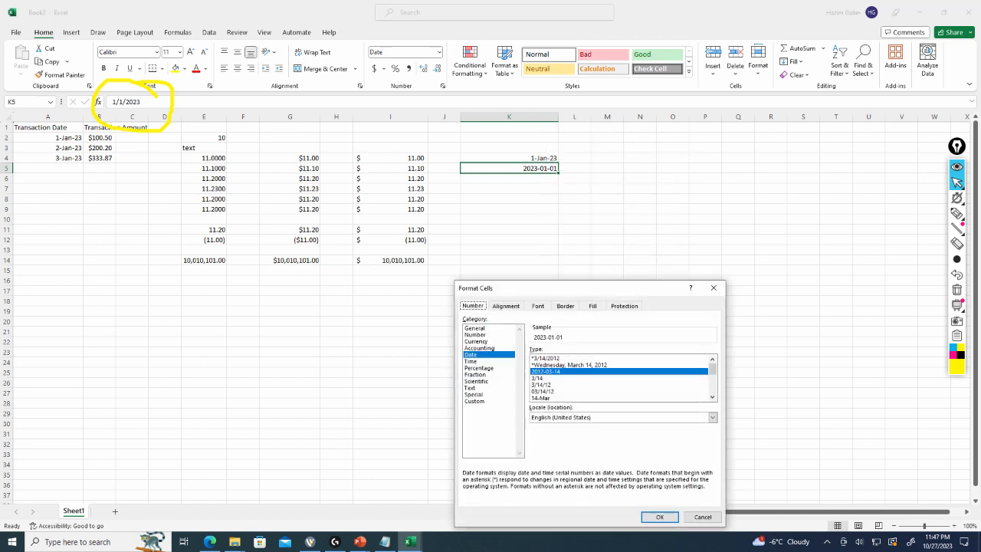
{"action": "scroll", "coordinate": [619, 377], "scroll_direction": "down", "scroll_amount": 4}
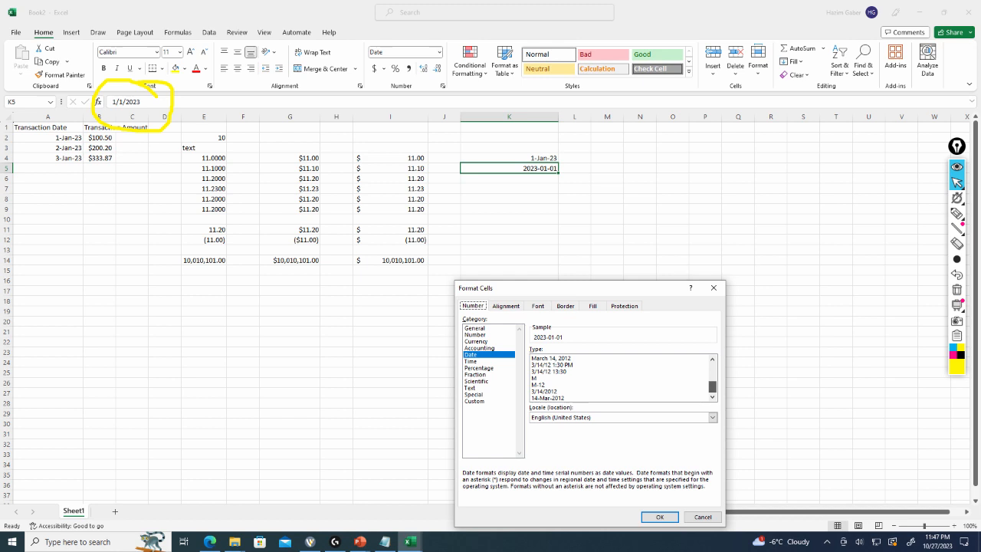
{"action": "mouse_move", "coordinate": [712, 387]}
{"action": "left_mouse_down"}
{"action": "mouse_move", "coordinate": [712, 378]}
{"action": "mouse_move", "coordinate": [712, 387]}
{"action": "left_mouse_up"}
{"action": "left_click", "coordinate": [552, 364]}
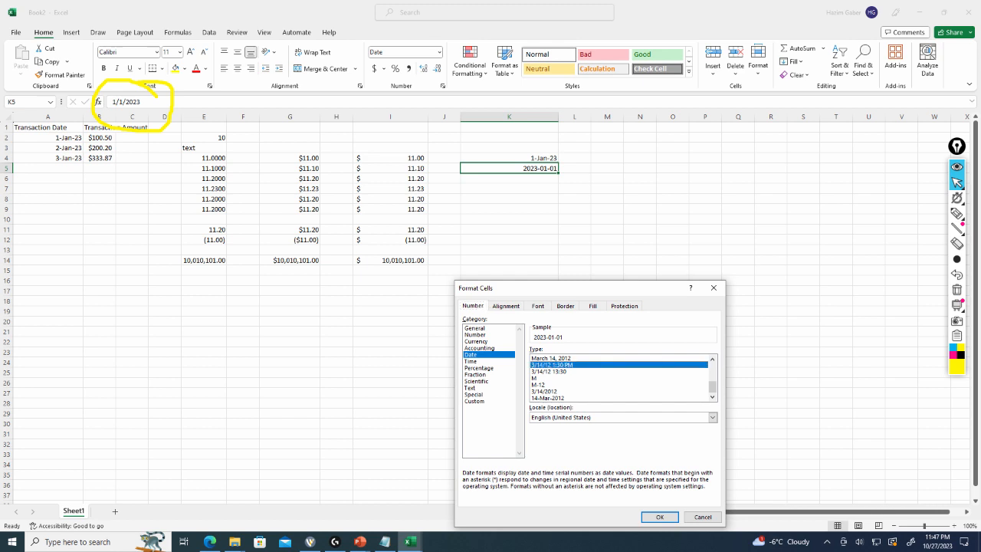
{"action": "left_click", "coordinate": [659, 517]}
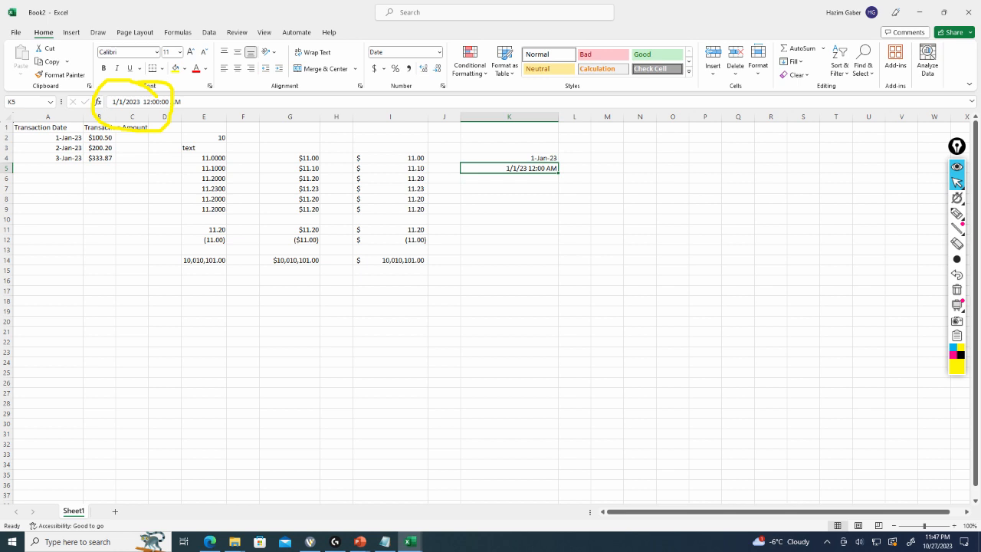
Inspect the full date and time stored in cell K5 by opening its contents for editing.
{"action": "left_click", "coordinate": [509, 168]}
{"action": "key", "text": "F2"}
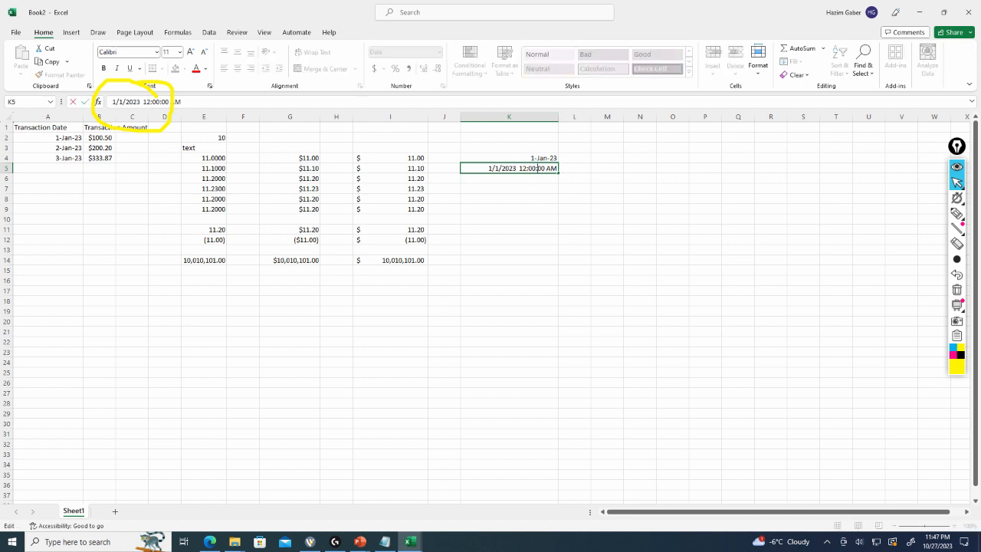
{"action": "key", "text": "Return"}
{"action": "key", "text": "Up"}
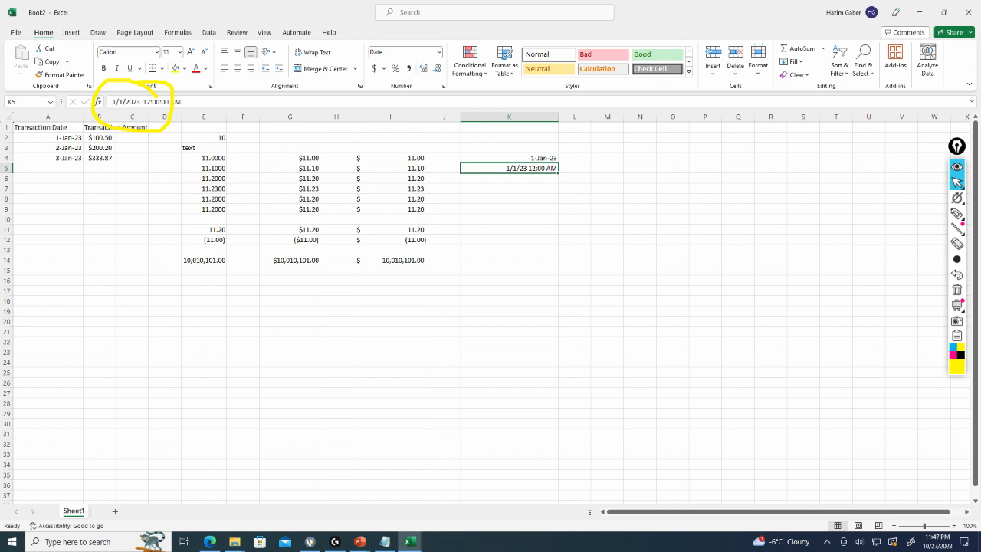
Change the number format of cell K5 to the Date type 2012-03-14 and check its stored value.
{"action": "right_click", "coordinate": [545, 167]}
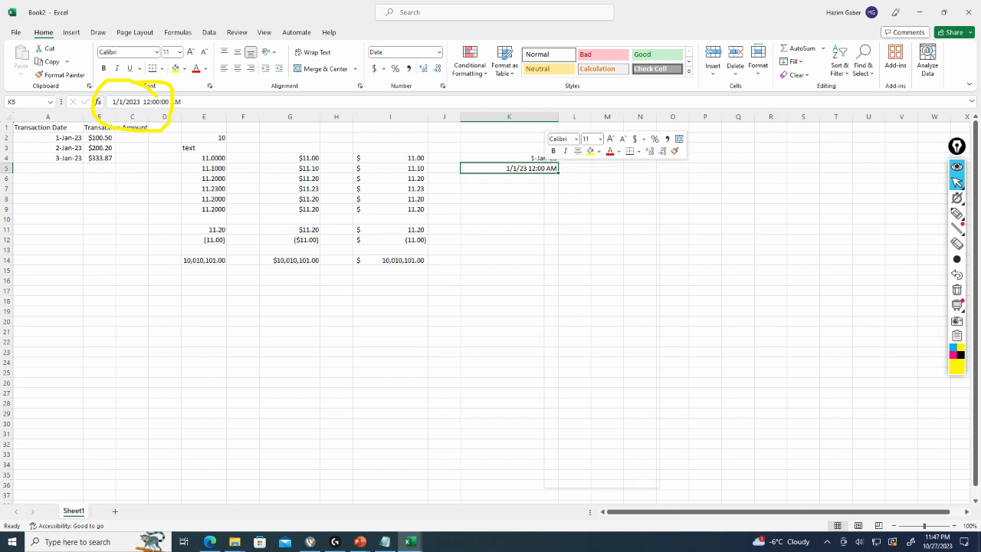
{"action": "left_click", "coordinate": [584, 419]}
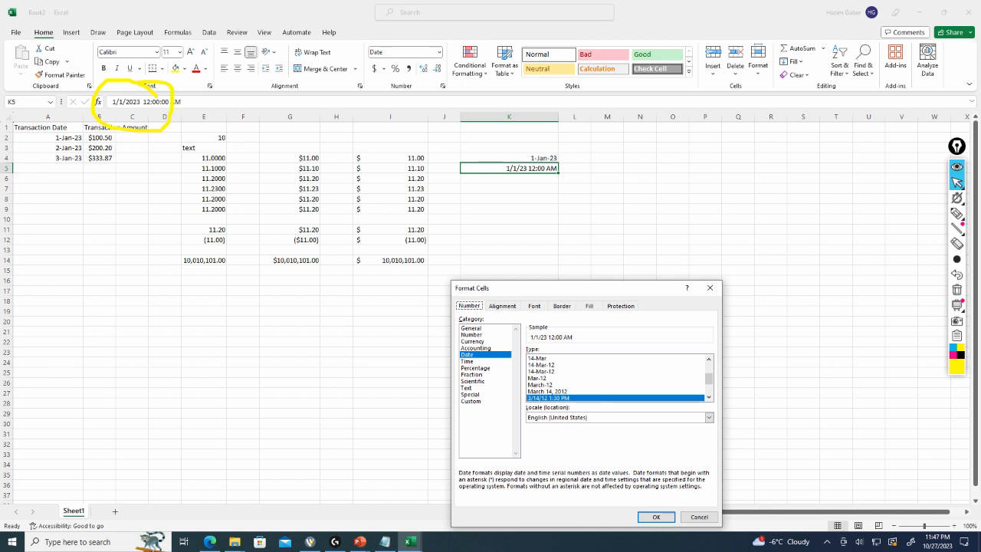
{"action": "scroll", "coordinate": [615, 378], "scroll_direction": "up", "scroll_amount": 2}
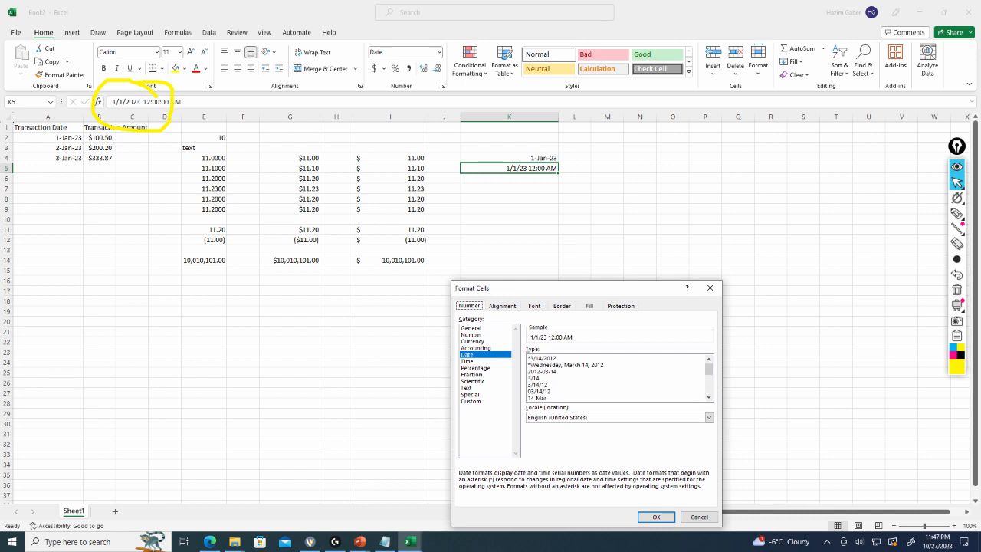
{"action": "left_click", "coordinate": [553, 372]}
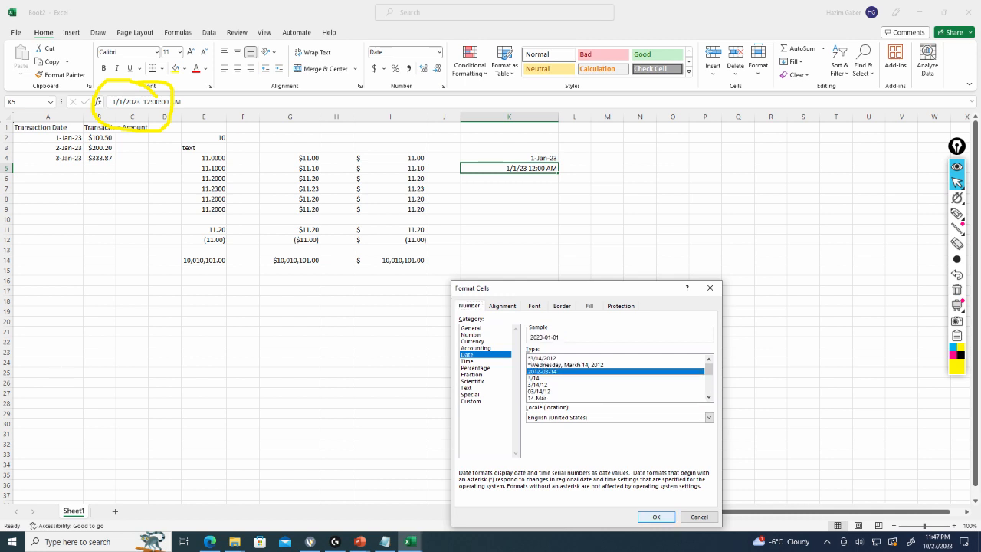
{"action": "left_click", "coordinate": [656, 517]}
{"action": "left_click", "coordinate": [509, 219]}
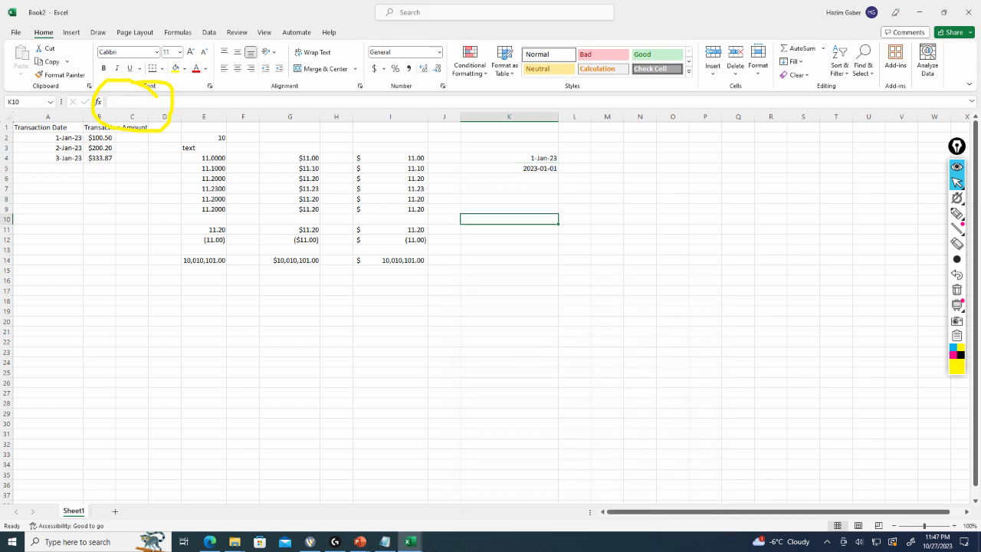
{"action": "left_click", "coordinate": [509, 168]}
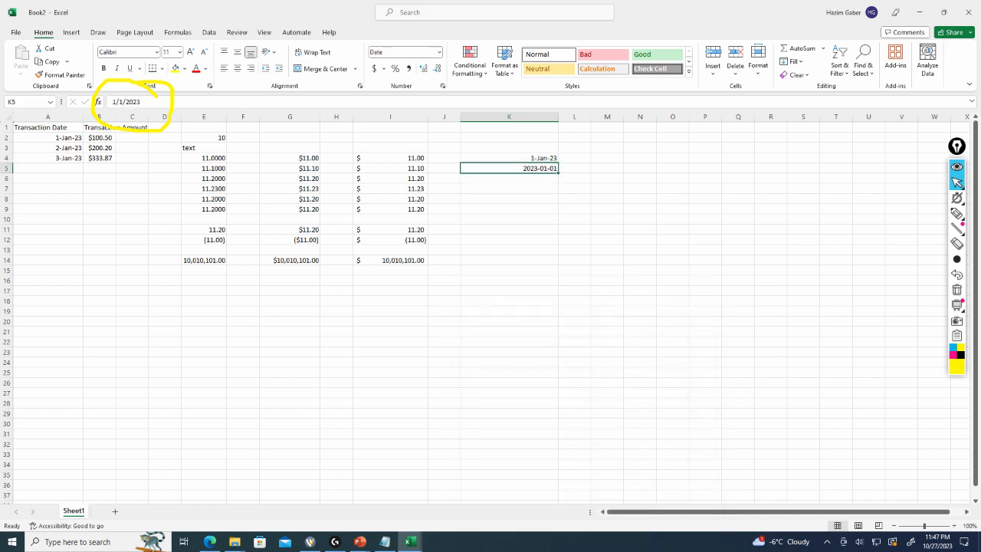
Apply the date-and-time type 3/14/12 1:30 PM to cell K5.
{"action": "right_click", "coordinate": [538, 168]}
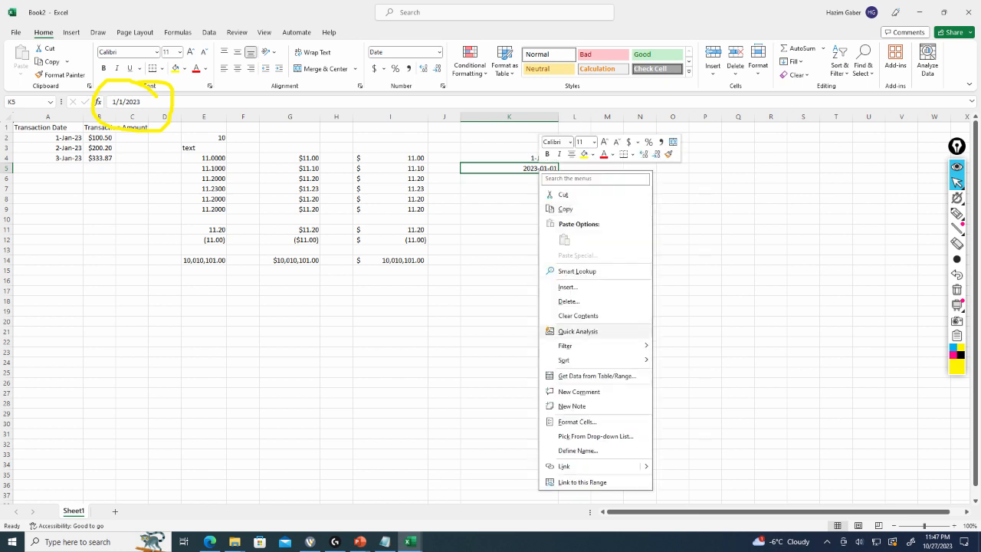
{"action": "left_click", "coordinate": [578, 422]}
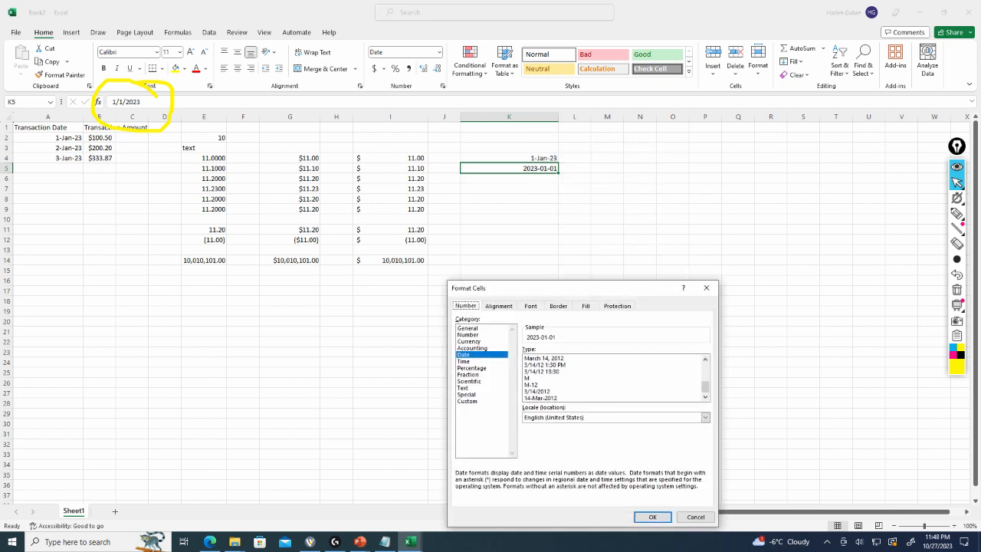
{"action": "double_click", "coordinate": [545, 365]}
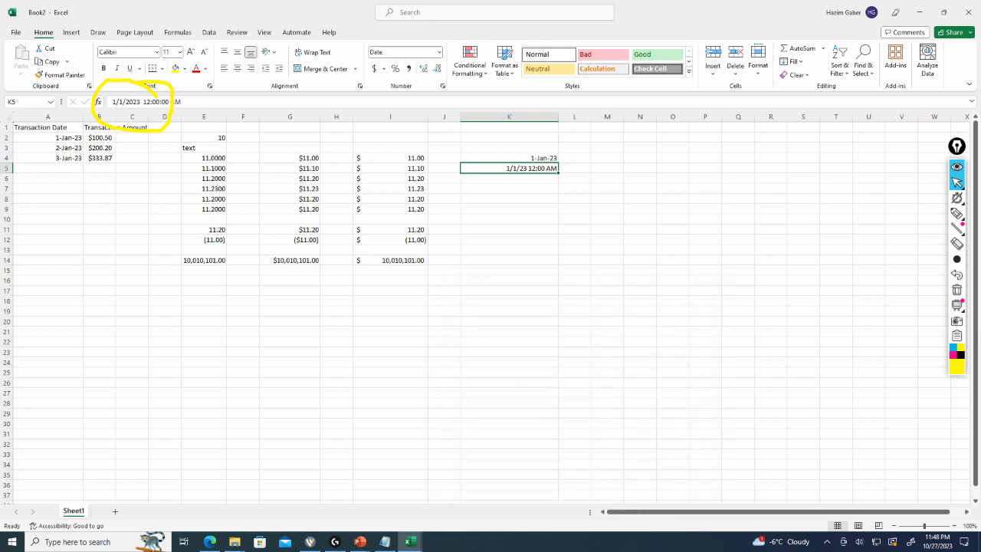
Edit the minutes of the time in cell K5 so the entry reads 1/1/2023 12:30:00 AM.
{"action": "double_click", "coordinate": [543, 168]}
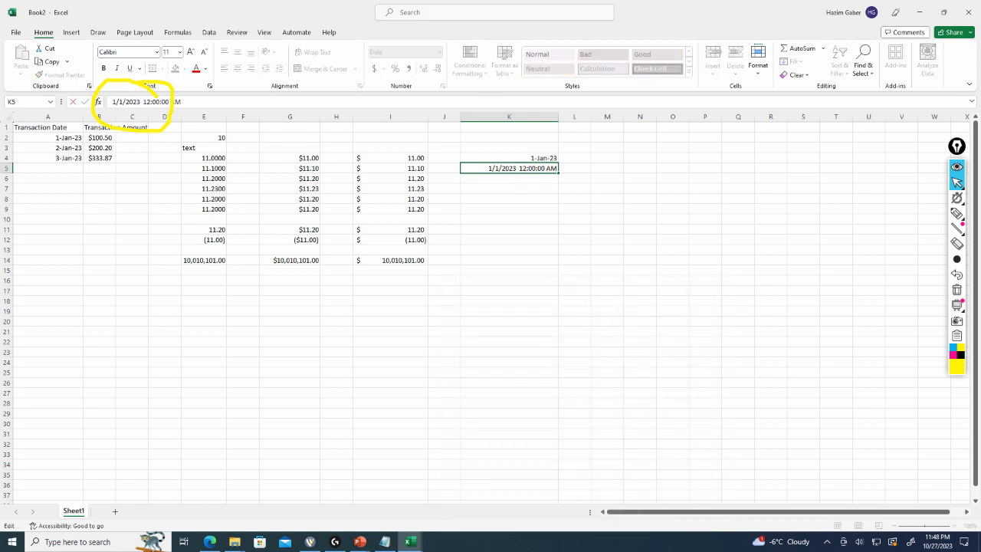
{"action": "key", "text": "BackSpace"}
{"action": "key", "text": "BackSpace"}
{"action": "type", "text": "30"}
{"action": "key", "text": "Return"}
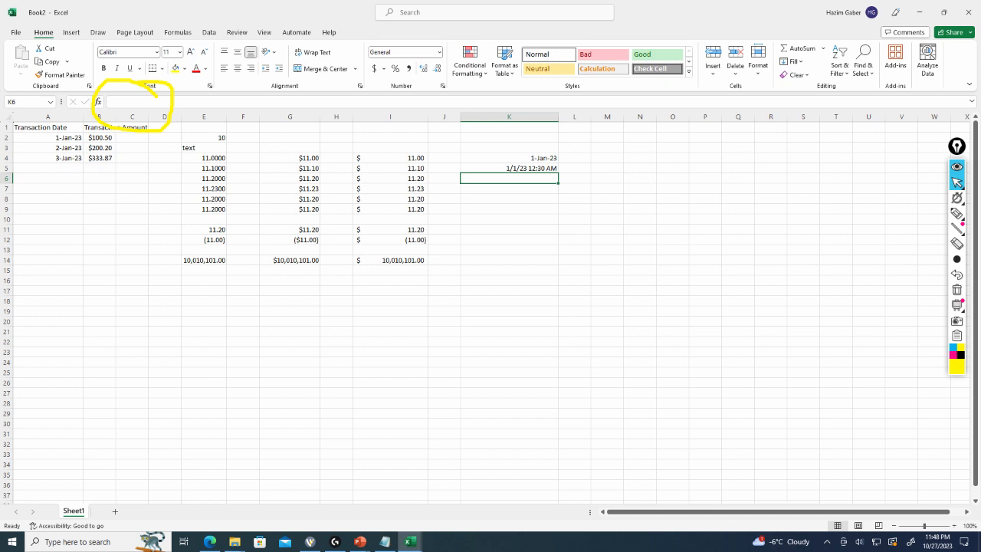
Format cell K5 with the long Date type *Wednesday, March 14, 2012 and check its stored value.
{"action": "right_click", "coordinate": [536, 168]}
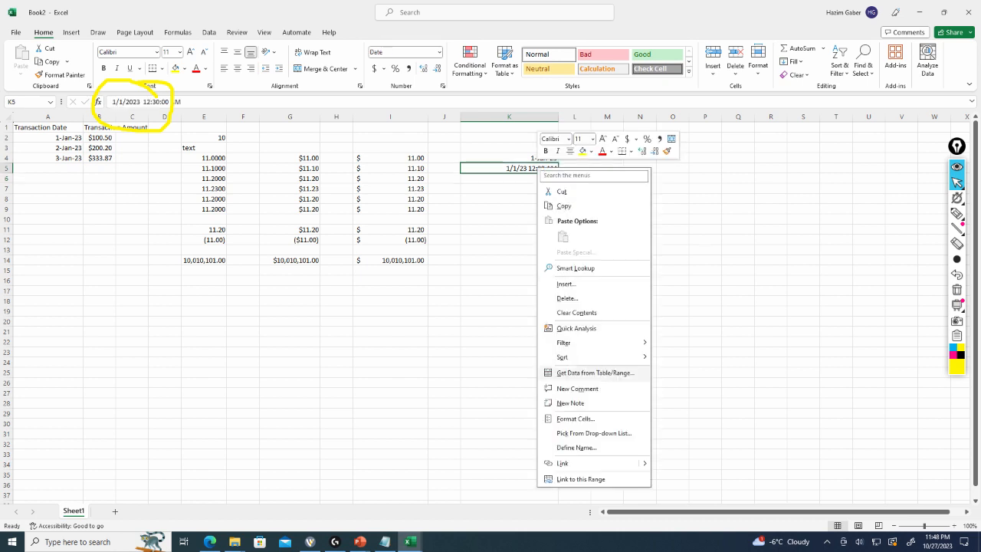
{"action": "left_click", "coordinate": [575, 419]}
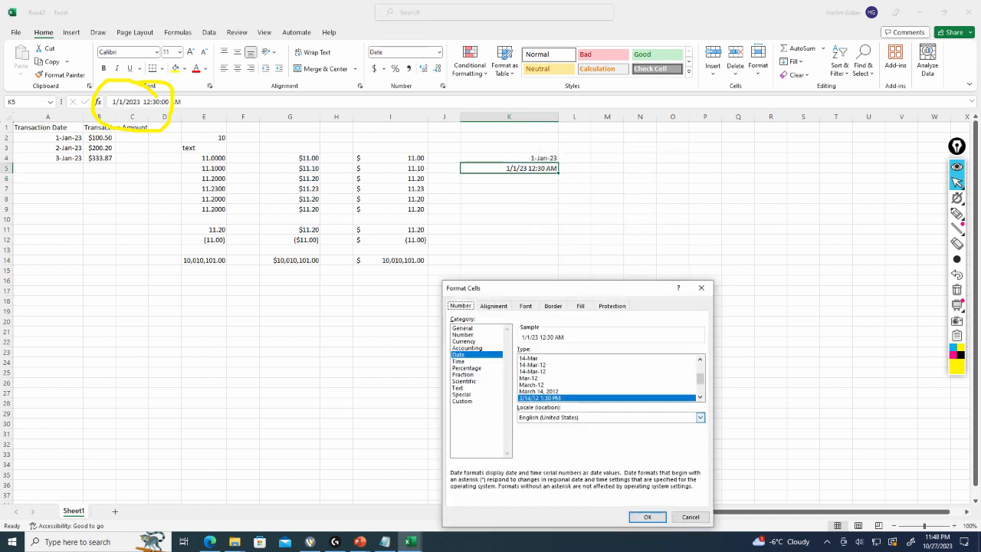
{"action": "double_click", "coordinate": [557, 365]}
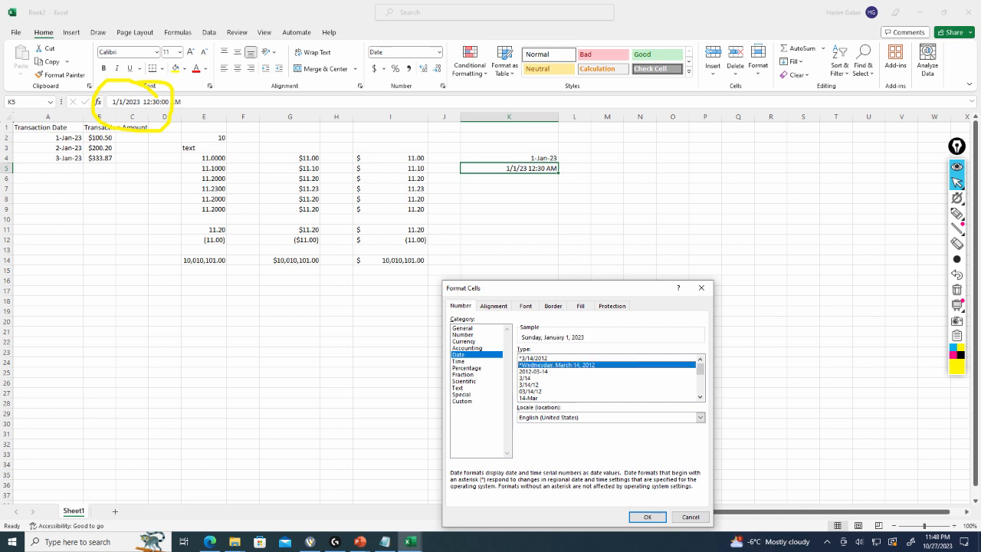
{"action": "left_click", "coordinate": [509, 240]}
{"action": "left_click", "coordinate": [509, 168]}
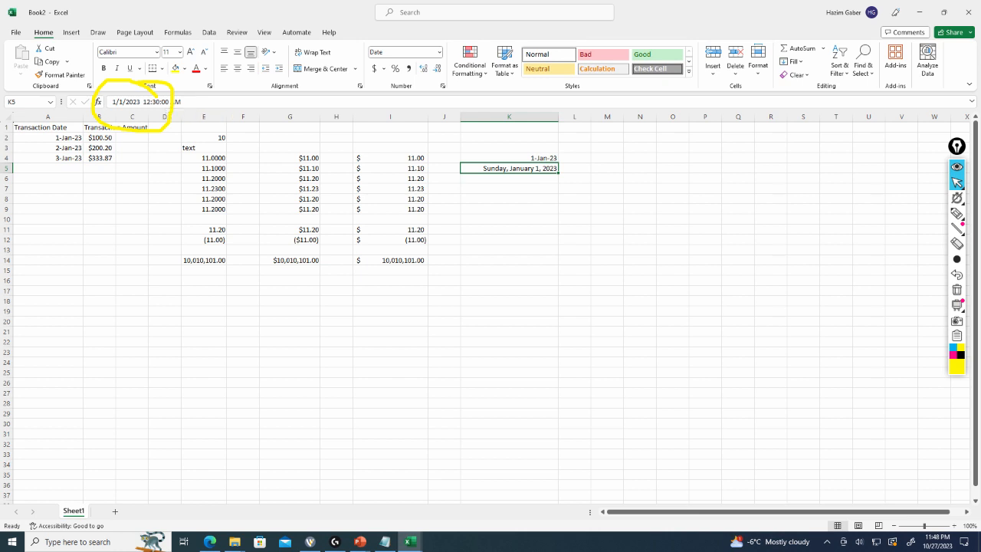
{"action": "left_click", "coordinate": [509, 209]}
Switch cell K5 back to the date-and-time type 3/14/12 1:30 PM.
{"action": "right_click", "coordinate": [533, 168]}
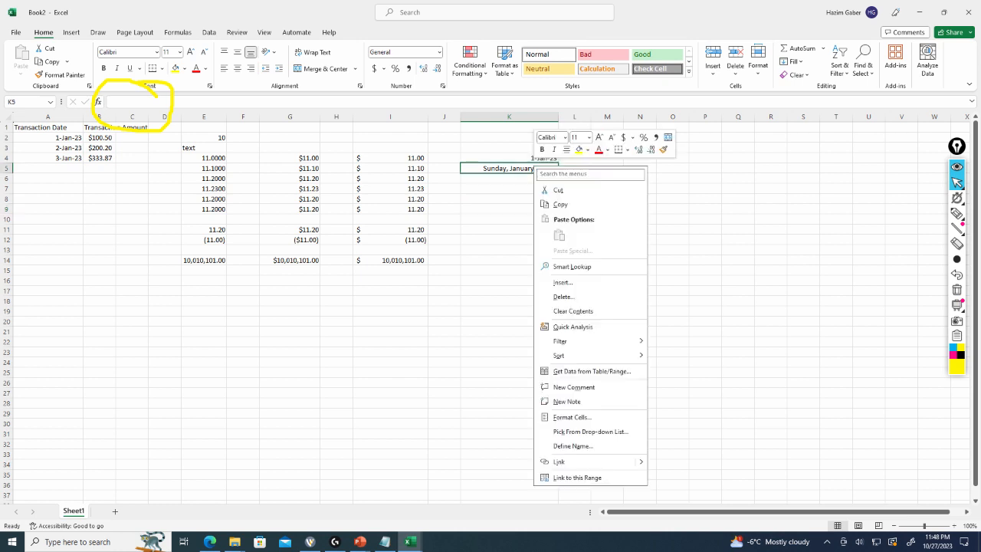
{"action": "left_click", "coordinate": [569, 417]}
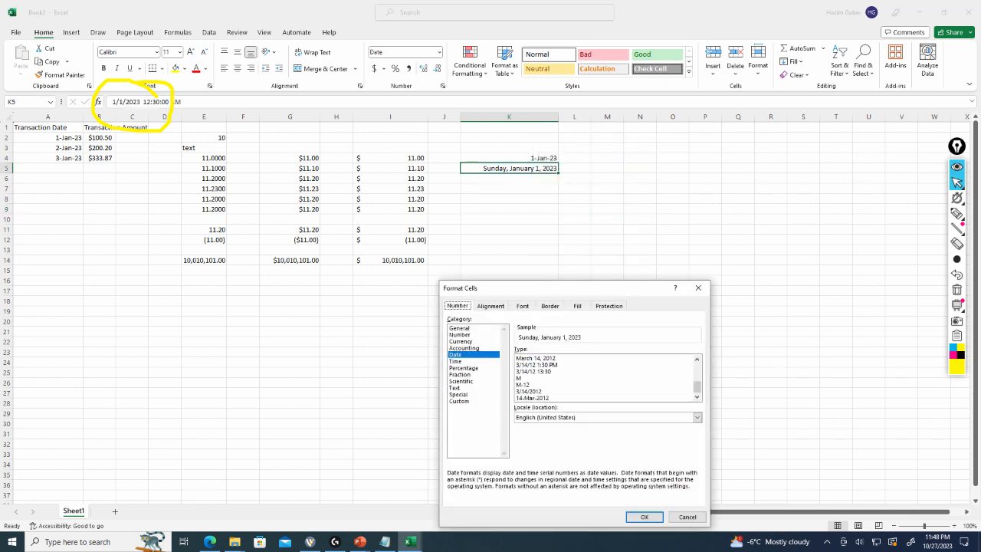
{"action": "double_click", "coordinate": [538, 364]}
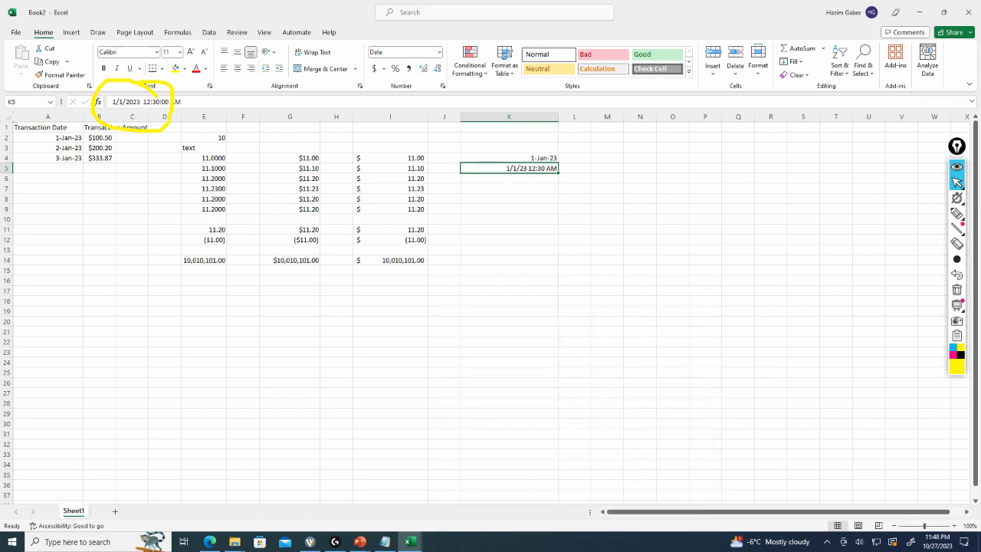
Edit the seconds of the time in cell K5 so the entry reads 1/1/2023 12:30:01 AM.
{"action": "double_click", "coordinate": [541, 169]}
{"action": "left_click", "coordinate": [521, 209]}
{"action": "left_click", "coordinate": [515, 168]}
{"action": "key", "text": "F2"}
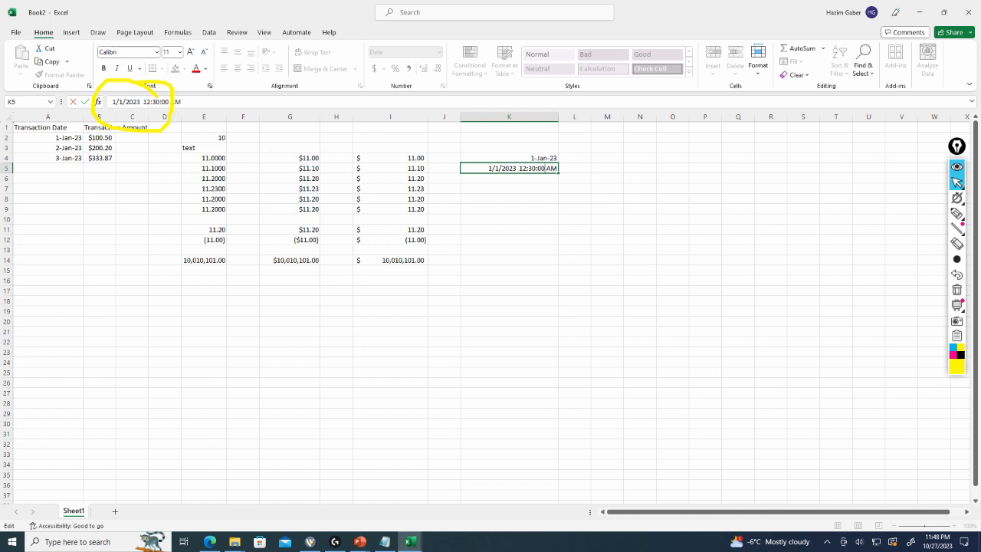
{"action": "key", "text": "BackSpace"}
{"action": "type", "text": "1"}
{"action": "key", "text": "Return"}
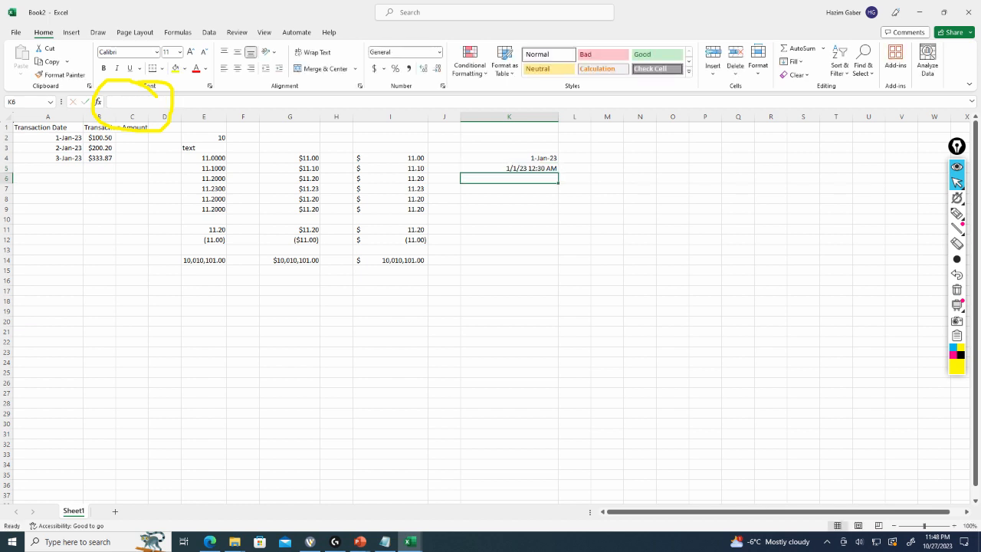
{"action": "left_click", "coordinate": [537, 168]}
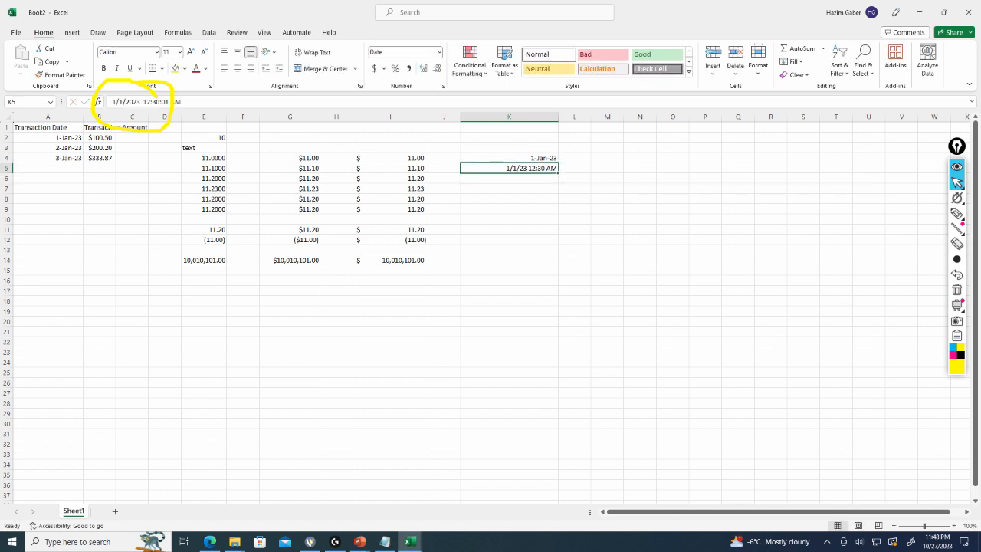
{"action": "right_click", "coordinate": [538, 168]}
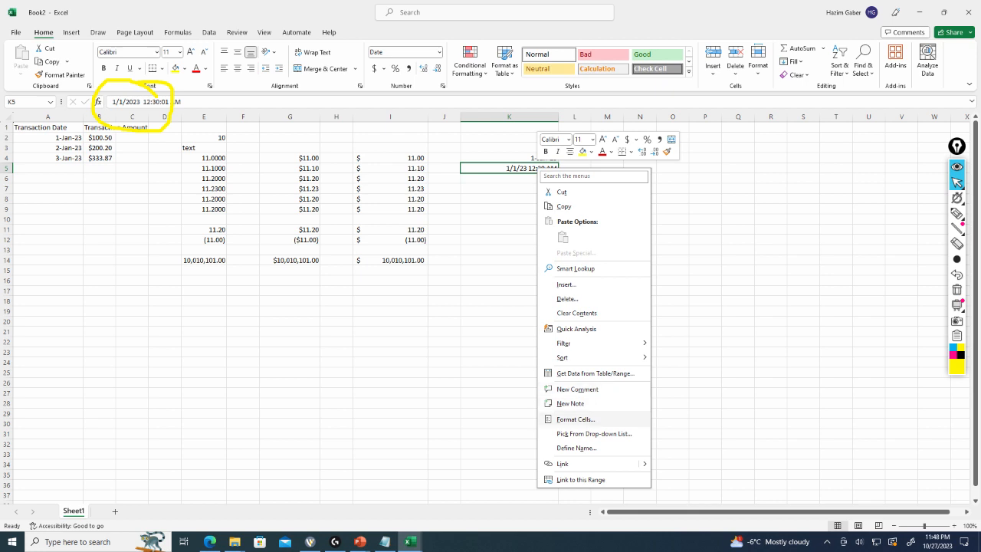
{"action": "left_click", "coordinate": [575, 420]}
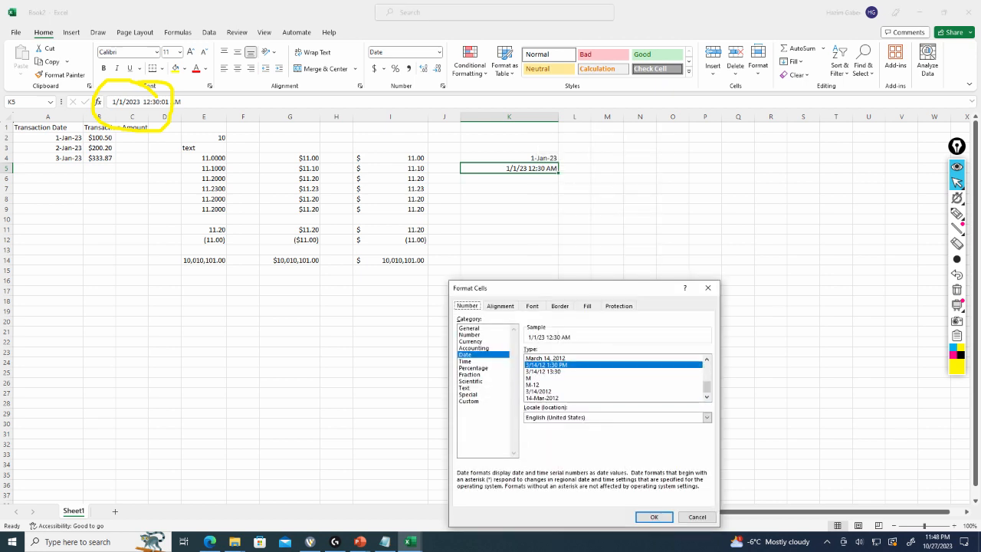
{"action": "scroll", "coordinate": [613, 378], "scroll_direction": "up", "scroll_amount": 4}
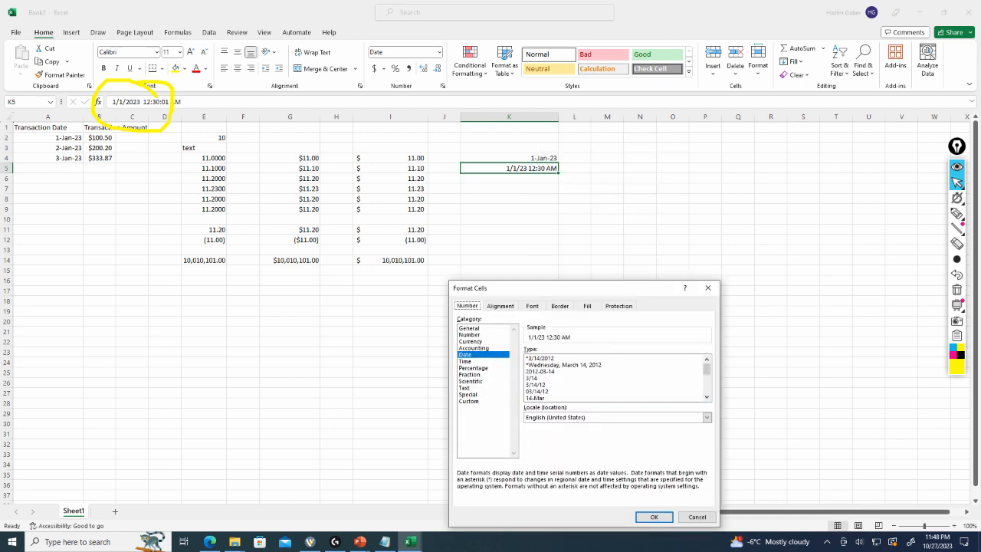
{"action": "key", "text": "Escape"}
{"action": "left_click", "coordinate": [509, 230]}
Change the minutes in cell K5 to the invalid value 80, entering 1/1/2023 12:80:01 AM.
{"action": "left_click", "coordinate": [509, 169]}
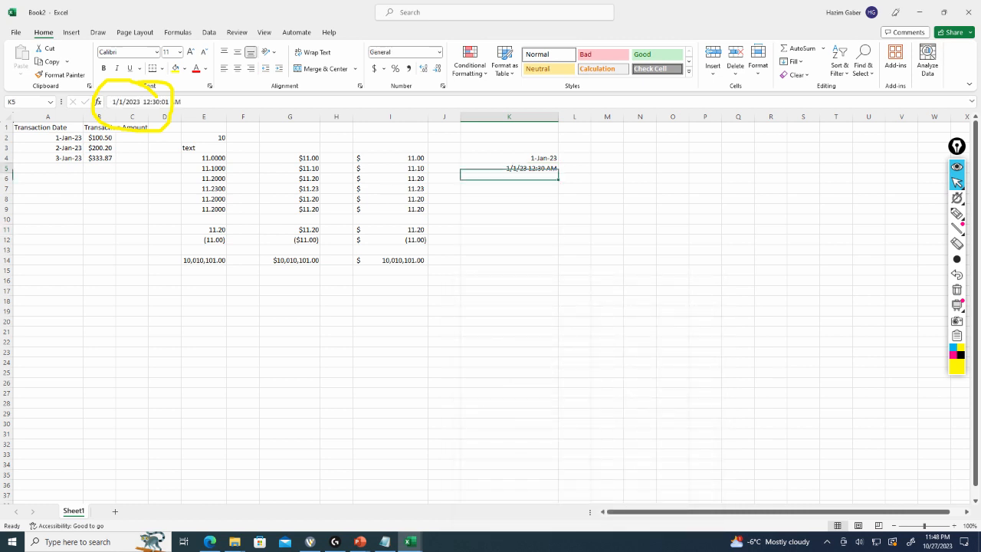
{"action": "double_click", "coordinate": [528, 168]}
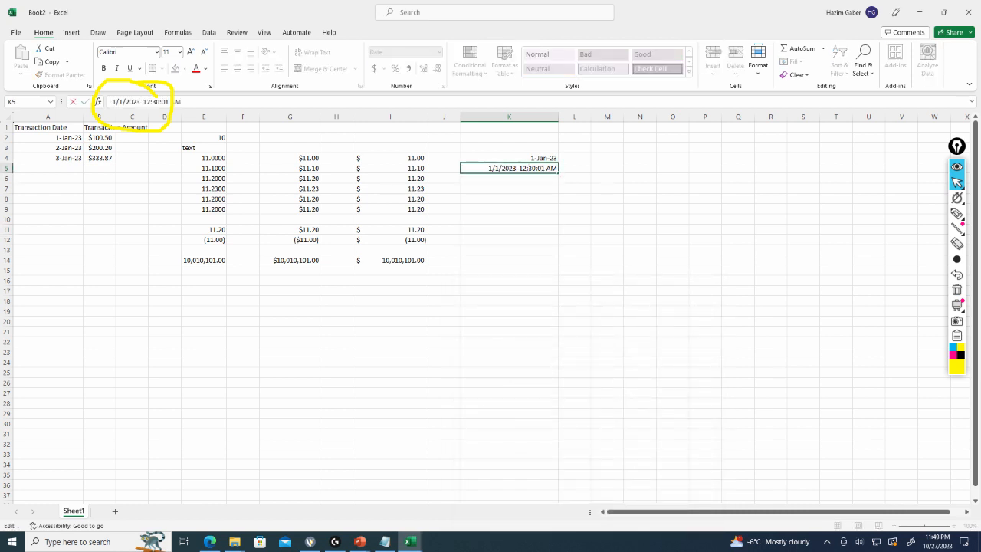
{"action": "key", "text": "Delete"}
{"action": "type", "text": "8"}
{"action": "key", "text": "Return"}
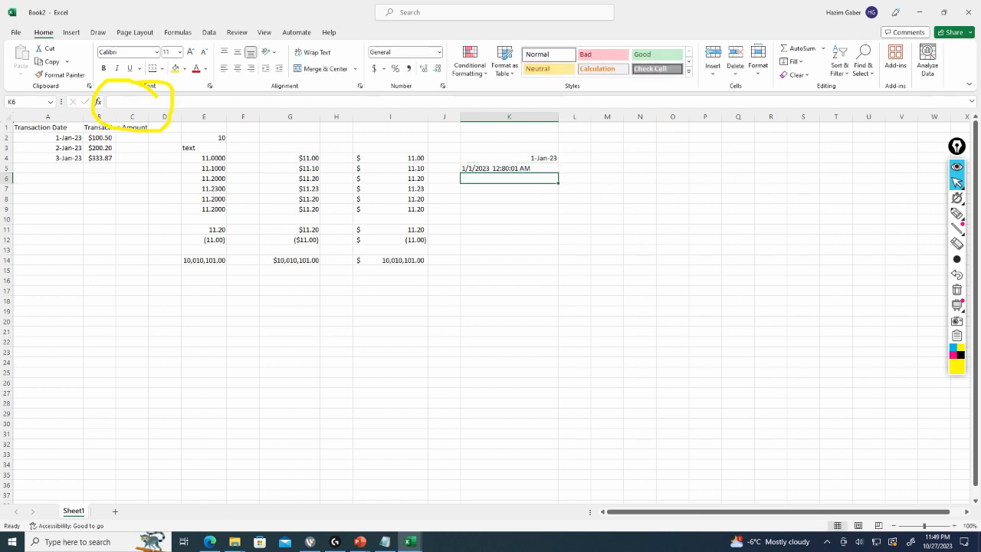
Apply the long Date type *Wednesday, March 14, 2012 to the invalid entry in cell K5.
{"action": "left_click", "coordinate": [509, 168]}
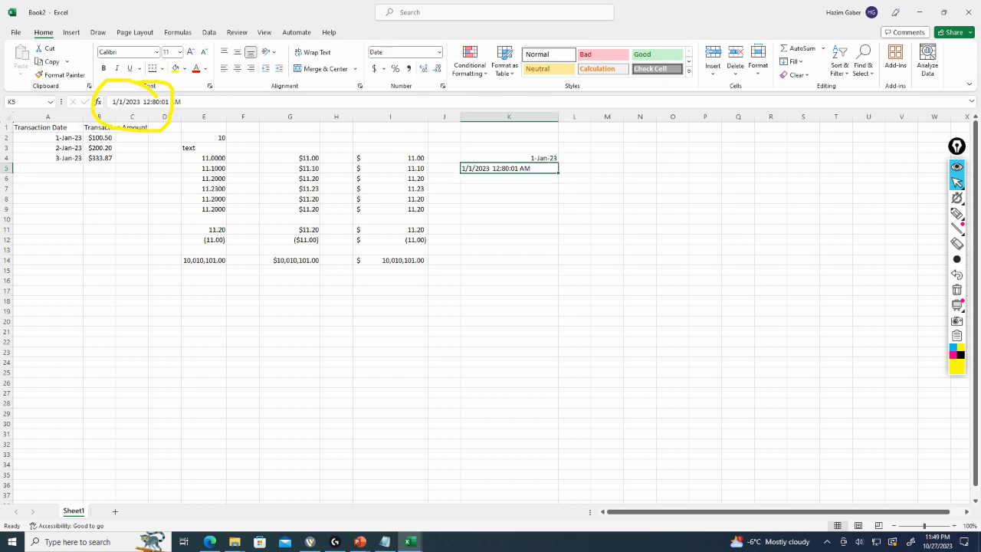
{"action": "right_click", "coordinate": [533, 166]}
{"action": "left_click", "coordinate": [590, 434]}
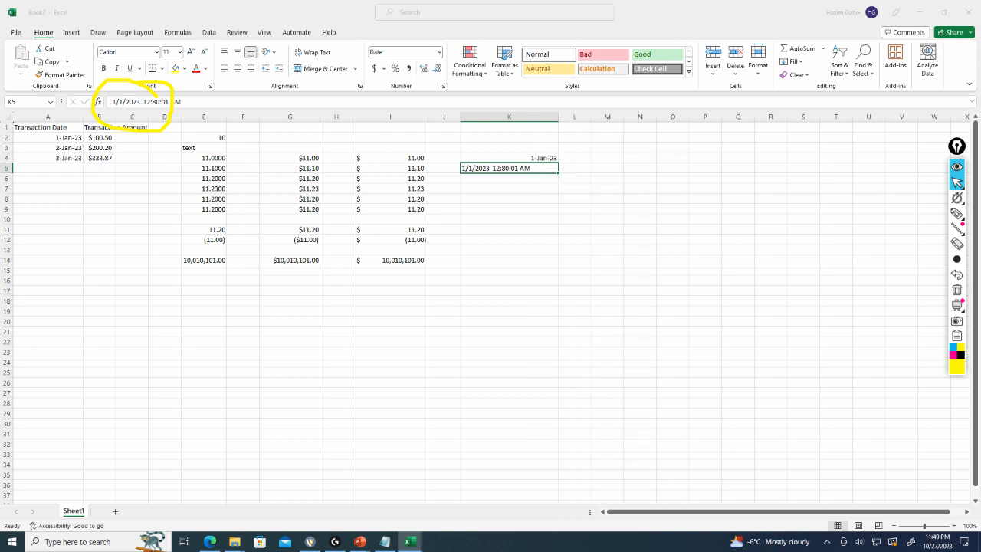
{"action": "scroll", "coordinate": [606, 379], "scroll_direction": "up", "scroll_amount": 2}
{"action": "left_click", "coordinate": [557, 365]}
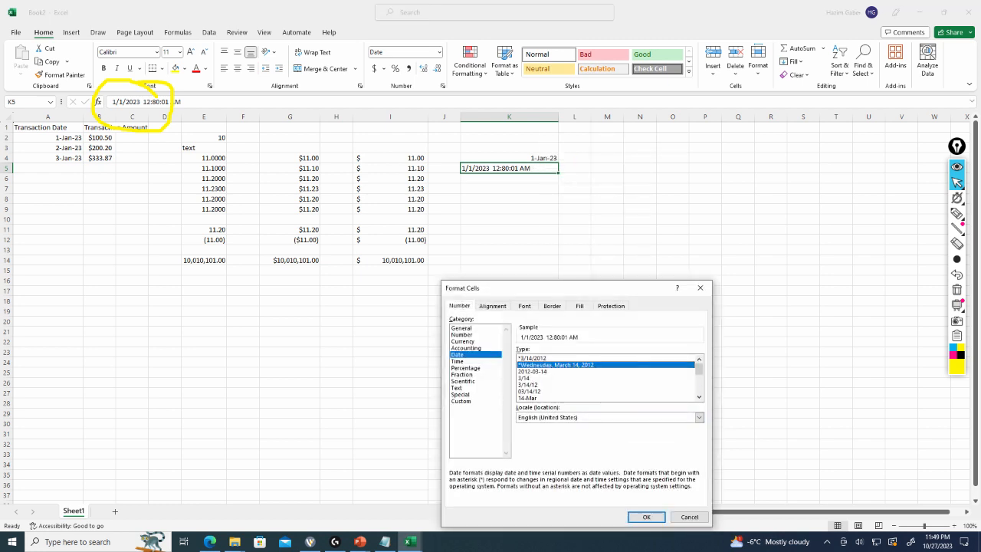
{"action": "key", "text": "Escape"}
{"action": "left_click", "coordinate": [508, 188]}
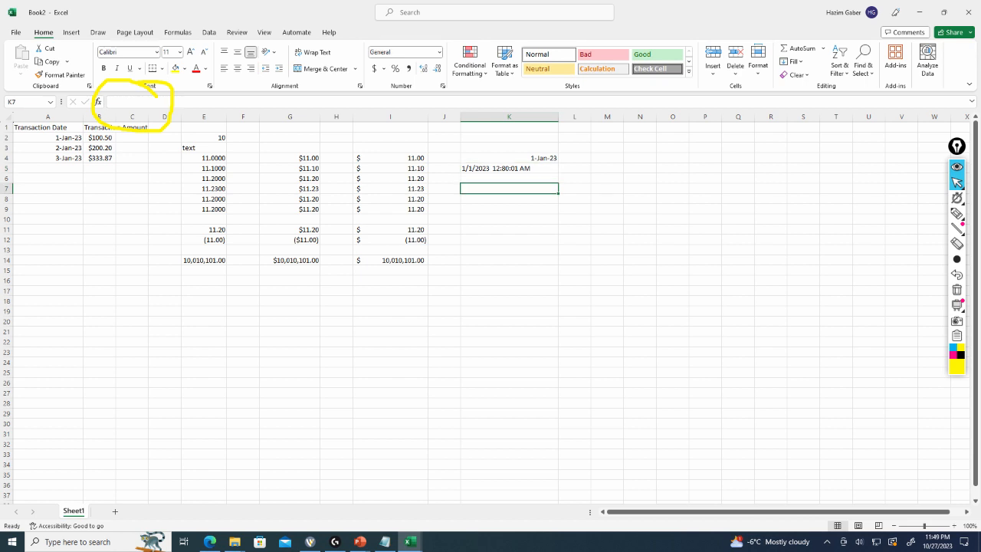
Correct the invalid time in cell K5 so the entry reads 1/1/2023 12:30:01 AM.
{"action": "left_click", "coordinate": [509, 167]}
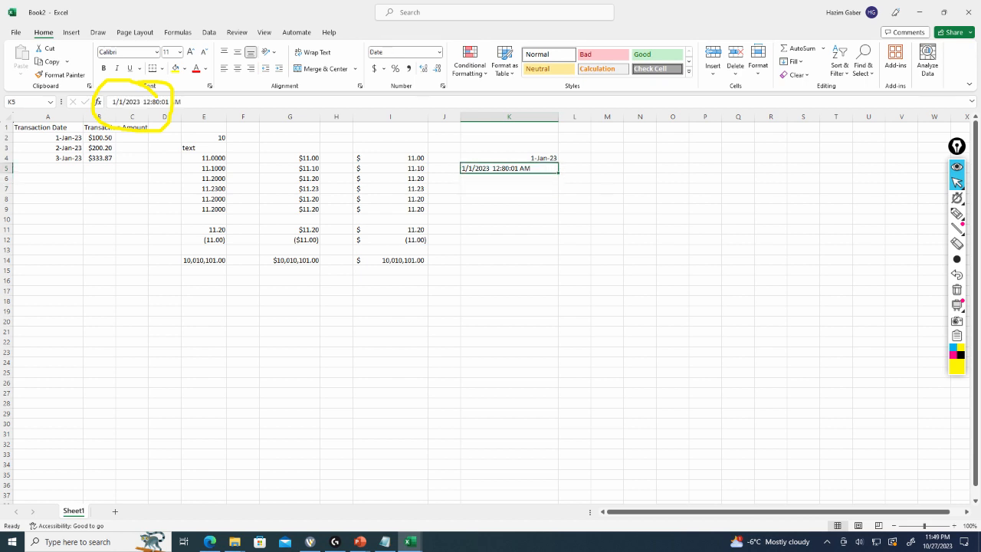
{"action": "double_click", "coordinate": [530, 168]}
{"action": "left_click_drag", "start_coordinate": [531, 167], "coordinate": [492, 168]}
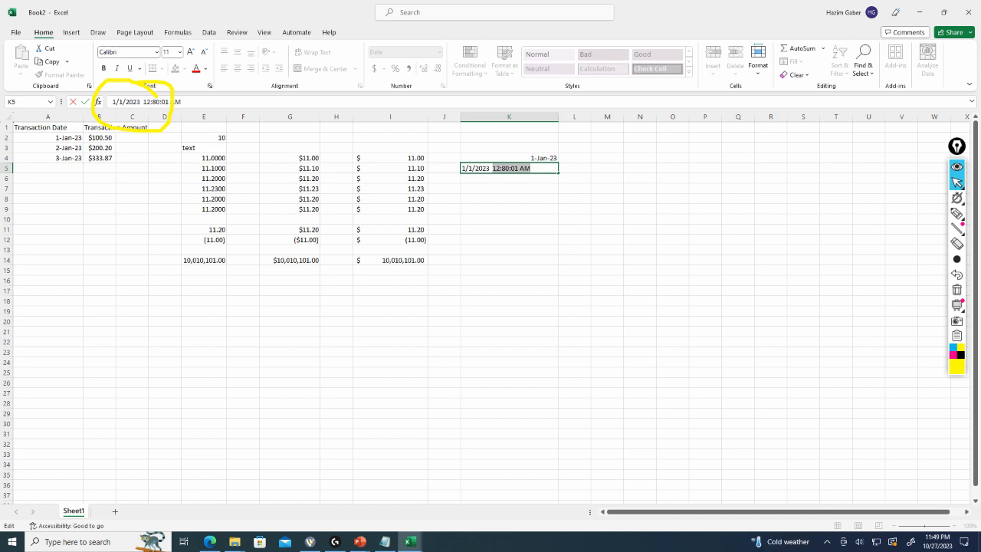
{"action": "left_click", "coordinate": [492, 168]}
{"action": "key", "text": "Return"}
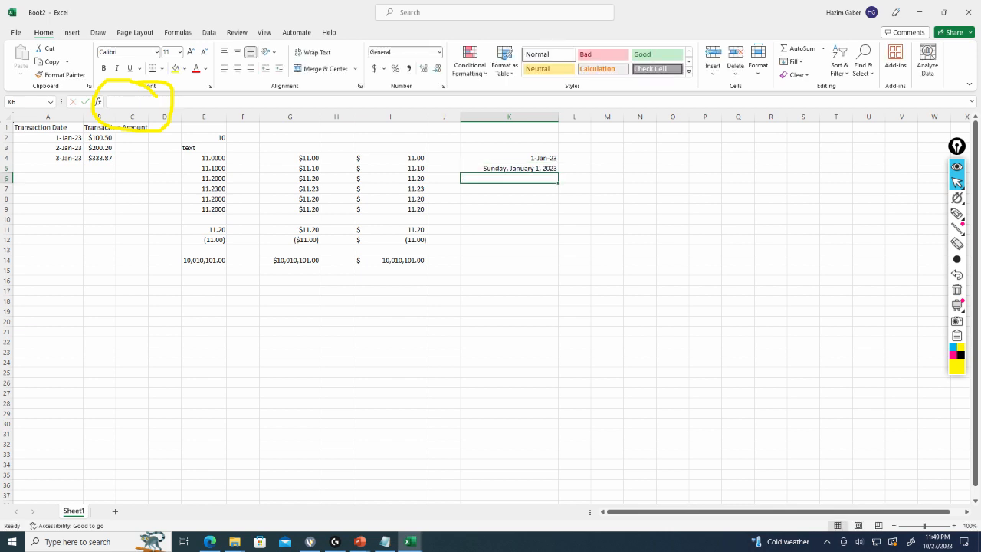
Open the date format settings for cell K5 and browse the available locales.
{"action": "right_click", "coordinate": [534, 168]}
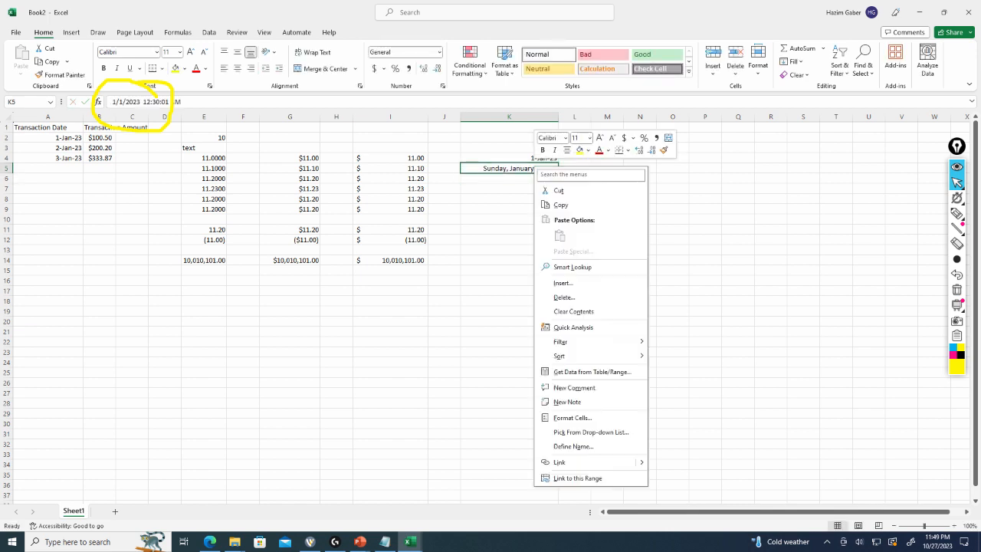
{"action": "left_click", "coordinate": [573, 418]}
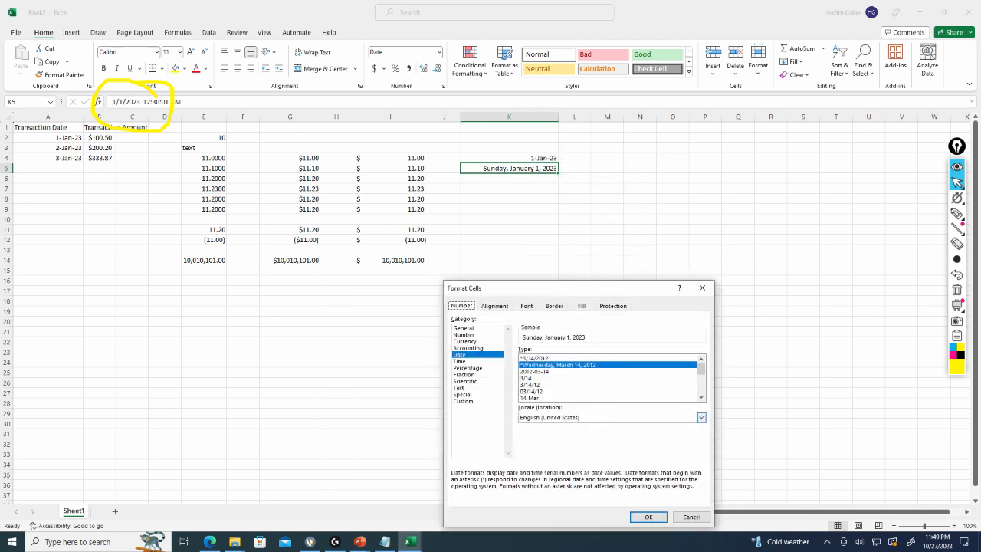
{"action": "left_click", "coordinate": [701, 417]}
{"action": "scroll", "coordinate": [612, 427], "scroll_direction": "down", "scroll_amount": 2}
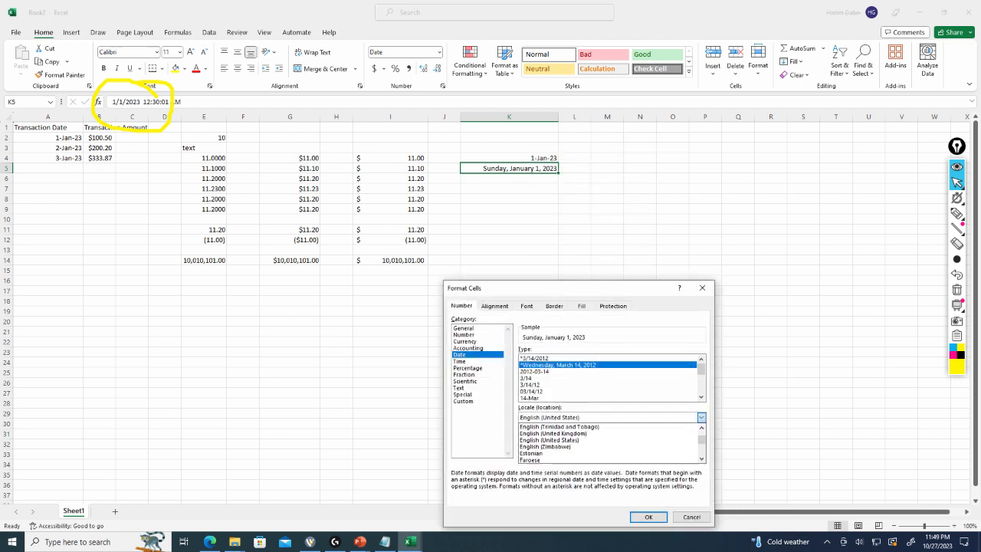
{"action": "scroll", "coordinate": [612, 427], "scroll_direction": "up", "scroll_amount": 2}
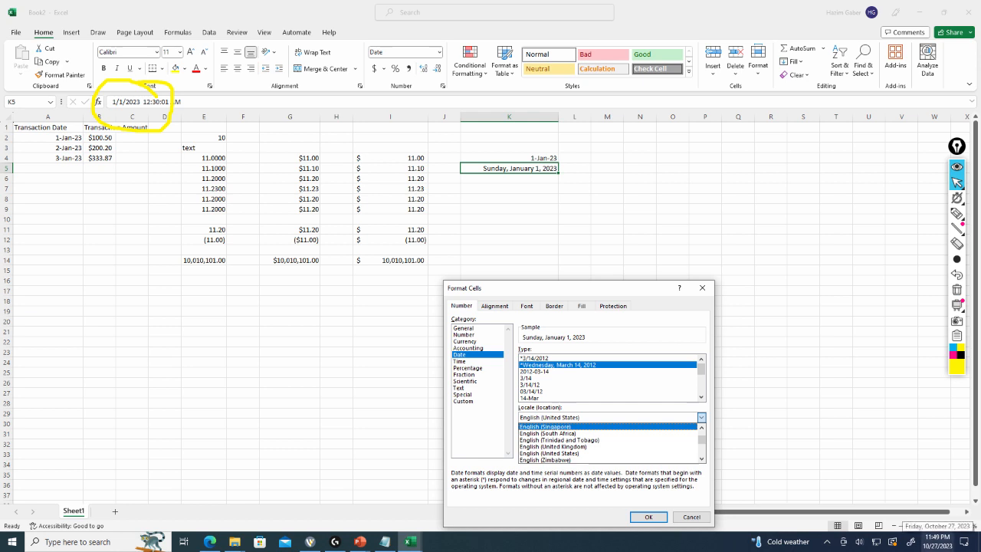
Switch to the Windows date and time settings and open the Region page with the regional format options.
{"action": "left_click", "coordinate": [937, 541]}
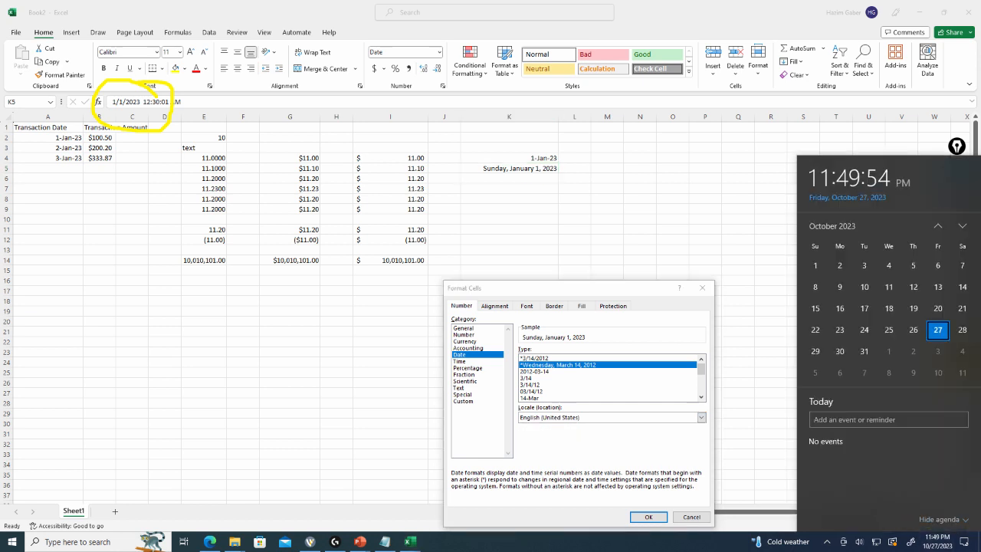
{"action": "right_click", "coordinate": [936, 539]}
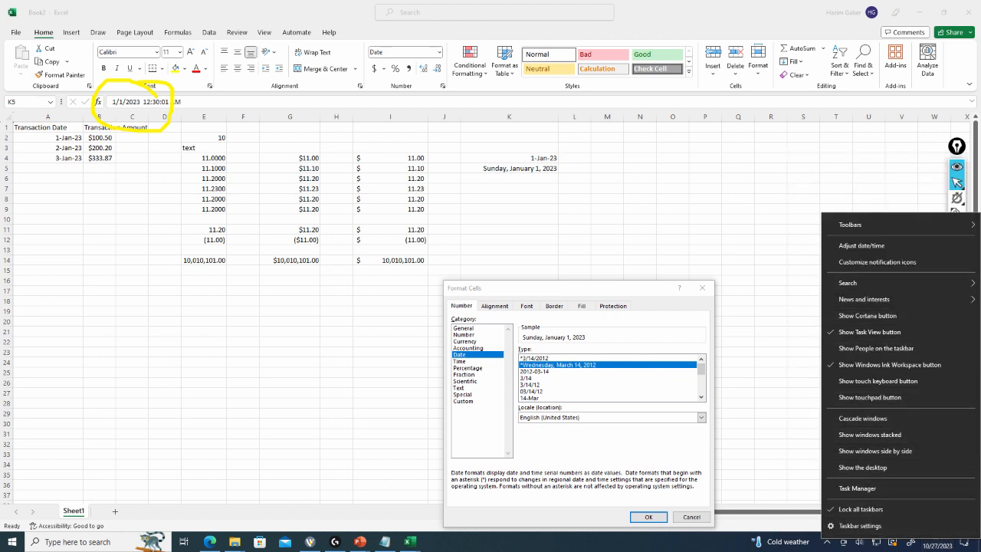
{"action": "left_click", "coordinate": [862, 245]}
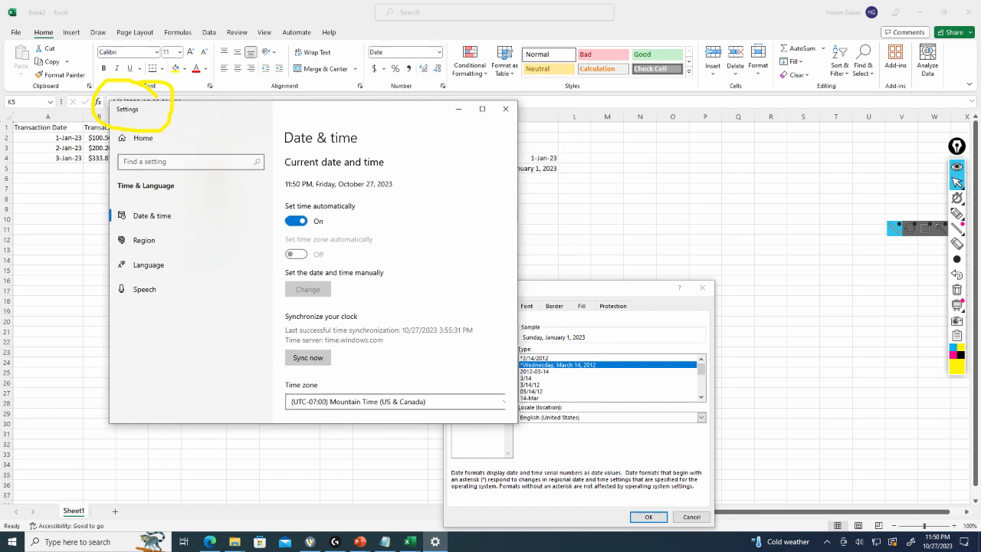
{"action": "scroll", "coordinate": [394, 287], "scroll_direction": "down", "scroll_amount": 4}
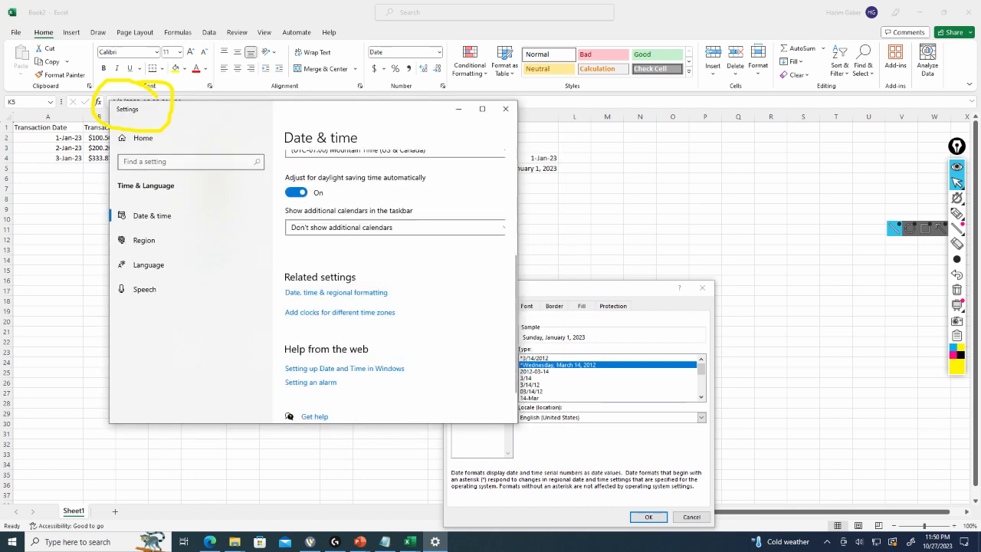
{"action": "left_click", "coordinate": [336, 267]}
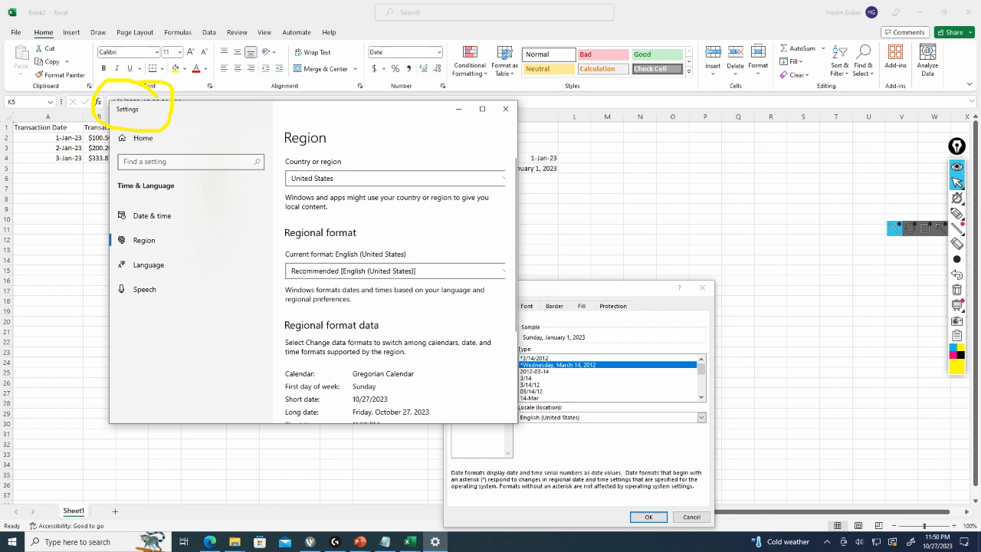
Set the Windows regional format to English (Europe) and close Settings.
{"action": "left_click_drag", "start_coordinate": [306, 109], "coordinate": [207, 109]}
{"action": "left_click", "coordinate": [295, 271]}
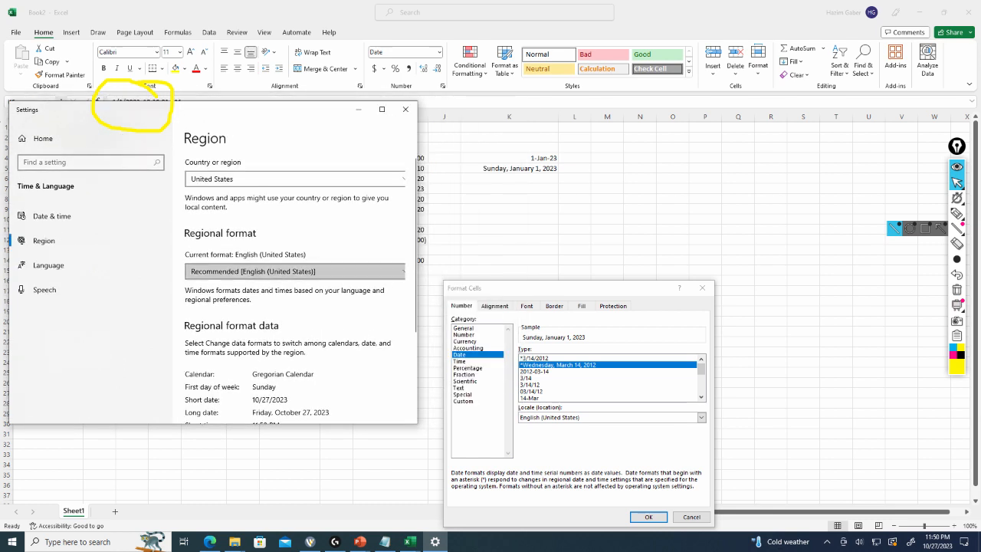
{"action": "scroll", "coordinate": [299, 338], "scroll_direction": "down", "scroll_amount": 3}
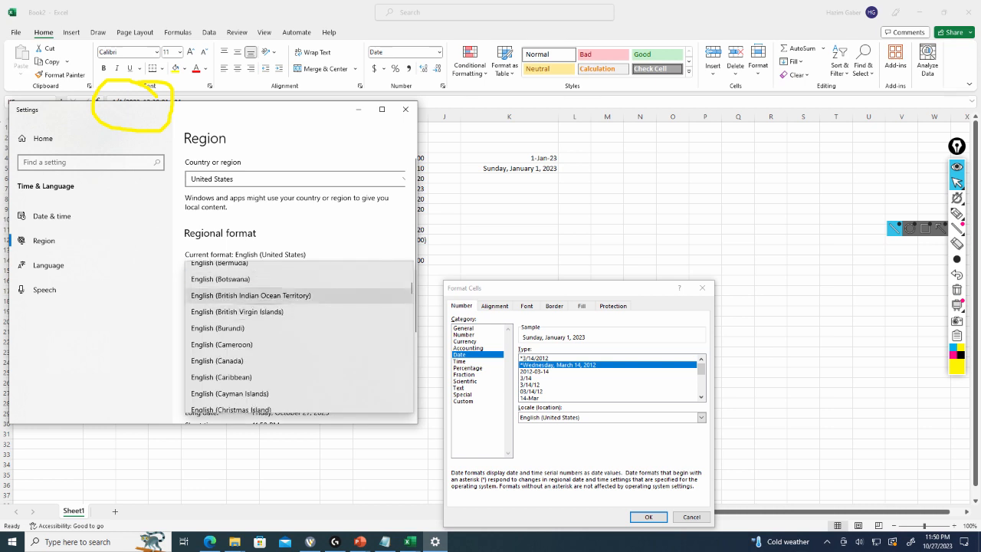
{"action": "scroll", "coordinate": [299, 366], "scroll_direction": "down", "scroll_amount": 3}
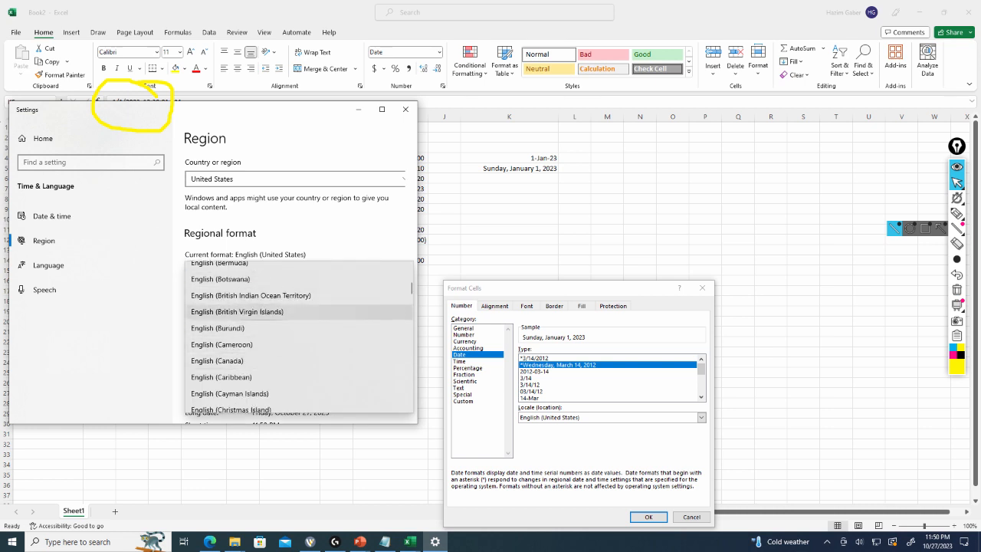
{"action": "left_click", "coordinate": [218, 369]}
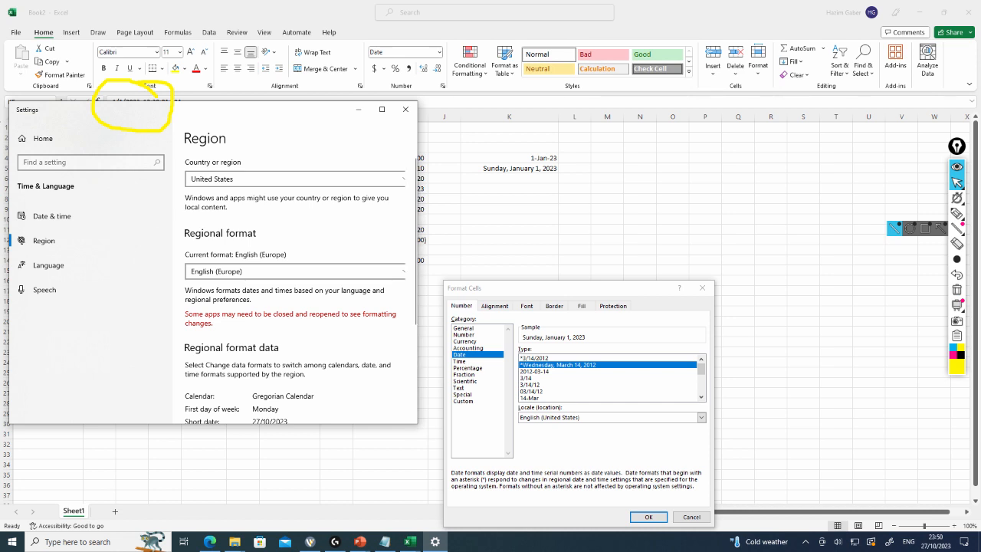
{"action": "left_click", "coordinate": [295, 273]}
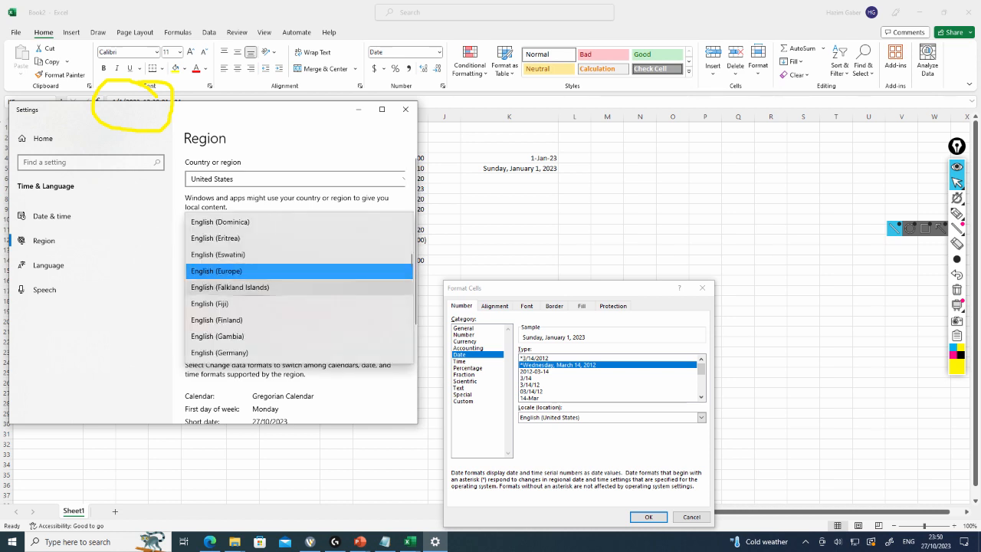
{"action": "scroll", "coordinate": [297, 287], "scroll_direction": "down", "scroll_amount": 4}
{"action": "left_click", "coordinate": [406, 109]}
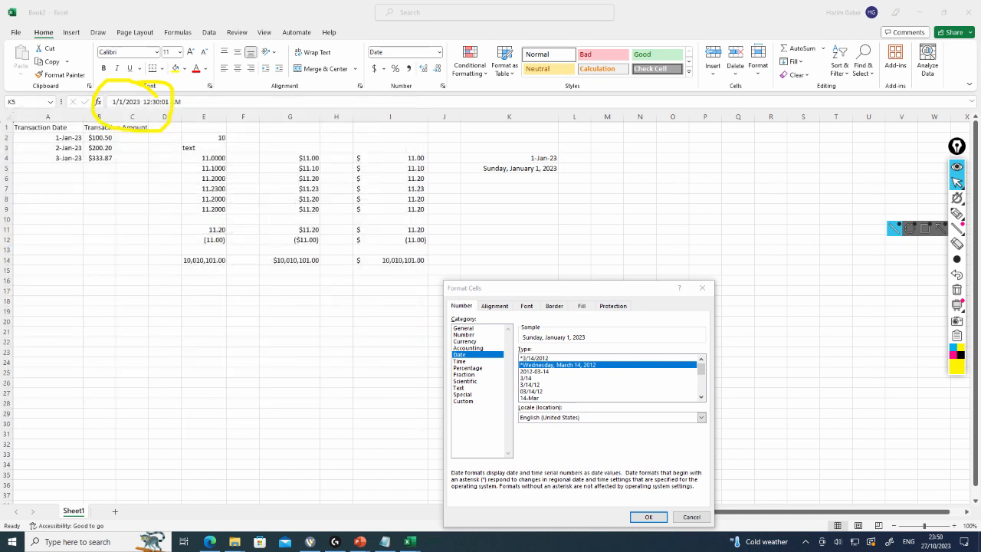
Format the date in cell K5 with the French (France) locale and the 14-mars-12 date type.
{"action": "left_click", "coordinate": [702, 417]}
{"action": "scroll", "coordinate": [567, 447], "scroll_direction": "down", "scroll_amount": 5}
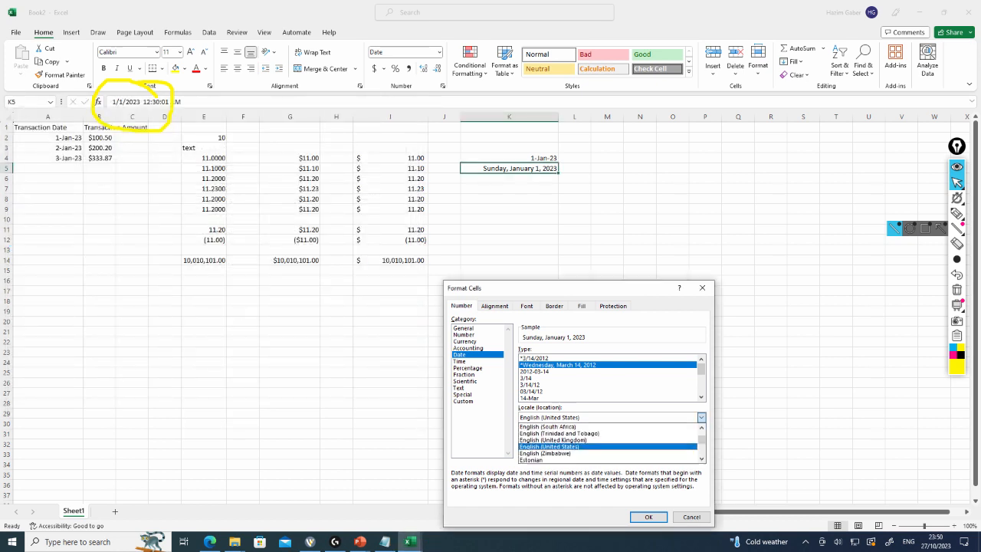
{"action": "left_click", "coordinate": [567, 447]}
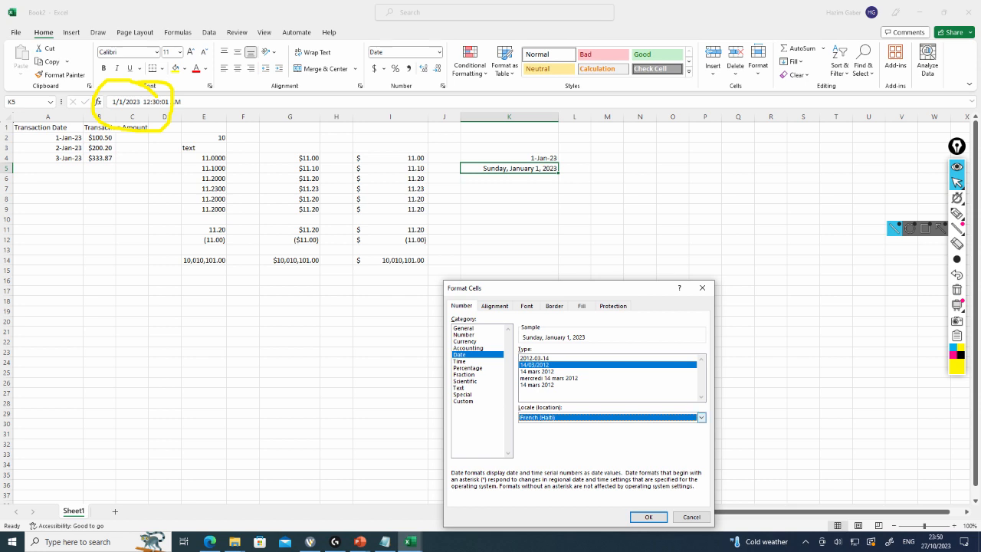
{"action": "left_click", "coordinate": [702, 417]}
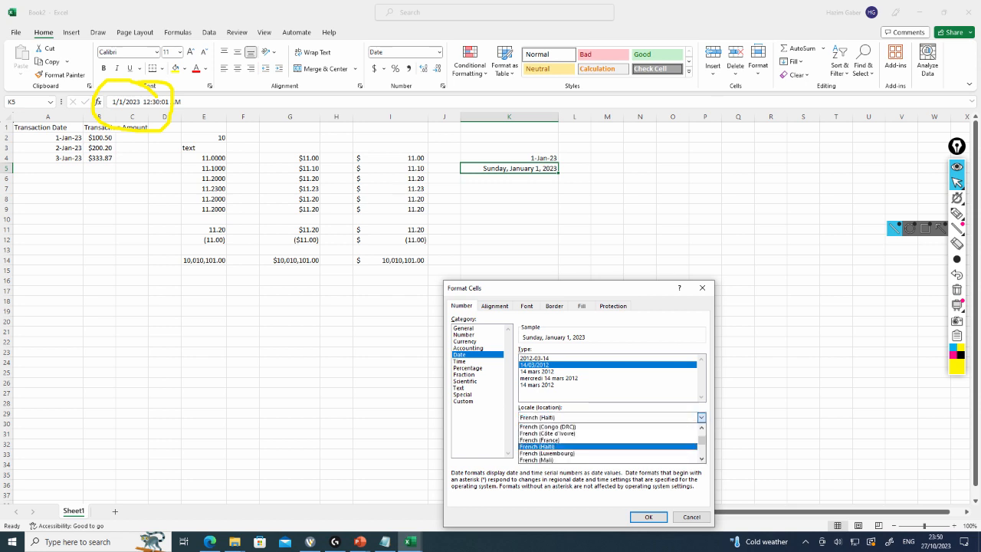
{"action": "left_click", "coordinate": [550, 440]}
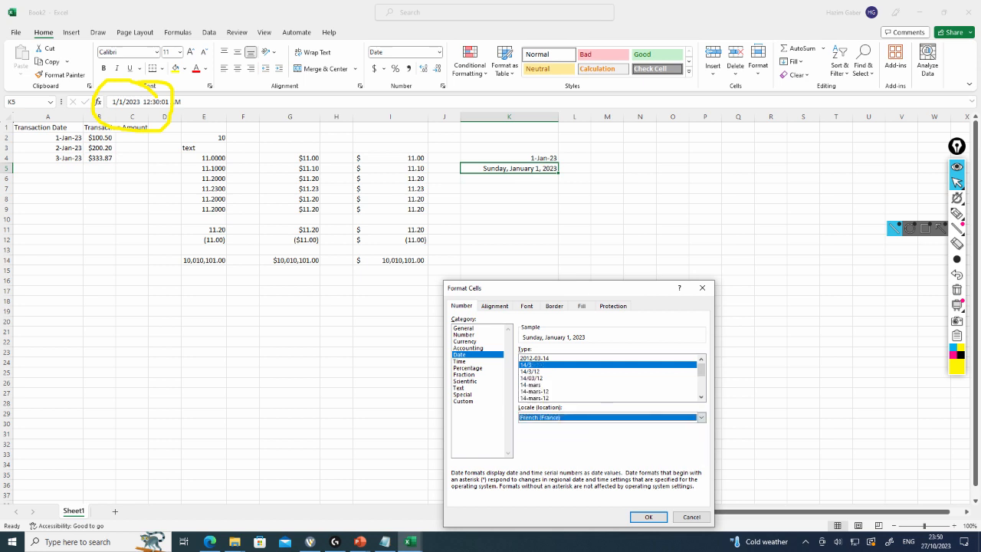
{"action": "left_click", "coordinate": [548, 391]}
{"action": "scroll", "coordinate": [549, 392], "scroll_direction": "down", "scroll_amount": 3}
{"action": "scroll", "coordinate": [549, 392], "scroll_direction": "up", "scroll_amount": 1}
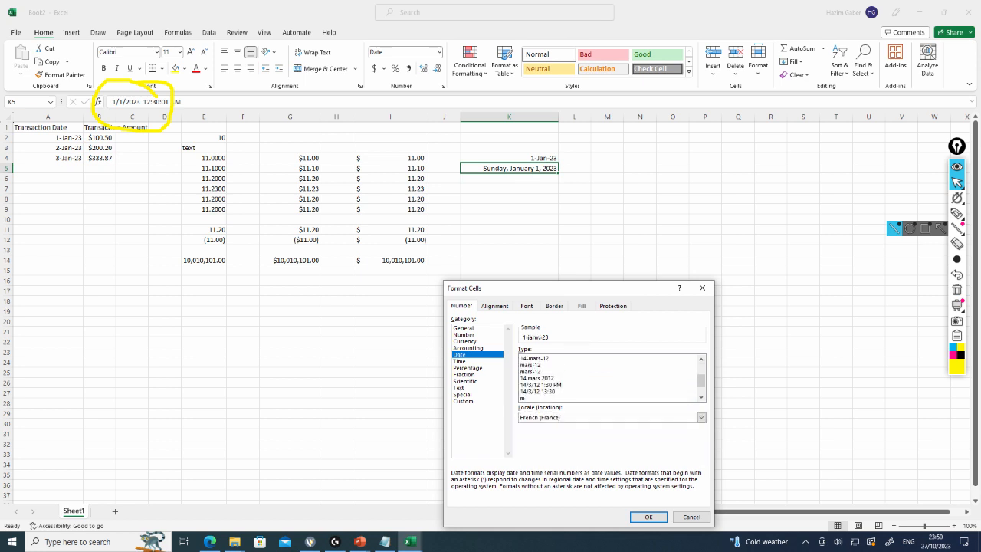
{"action": "scroll", "coordinate": [549, 392], "scroll_direction": "up", "scroll_amount": 2}
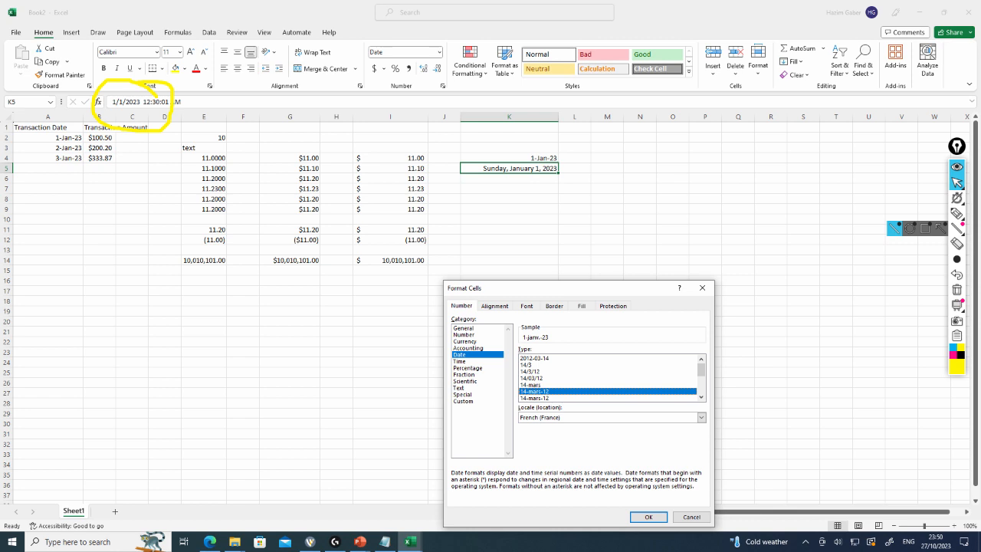
{"action": "key", "text": "Return"}
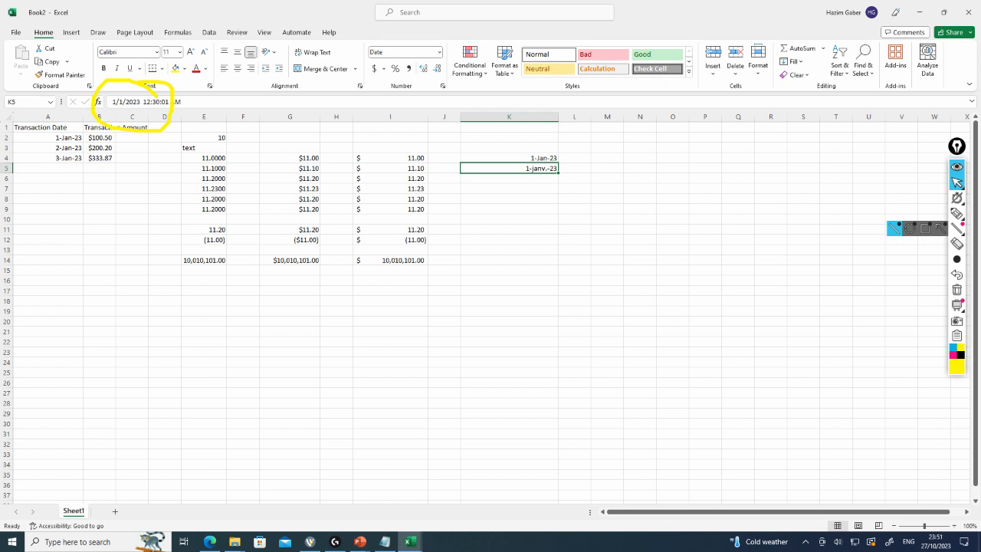
Change the date format of cell K5 to the German (Germany) locale with the 14. Mrz. 12 type.
{"action": "right_click", "coordinate": [533, 168]}
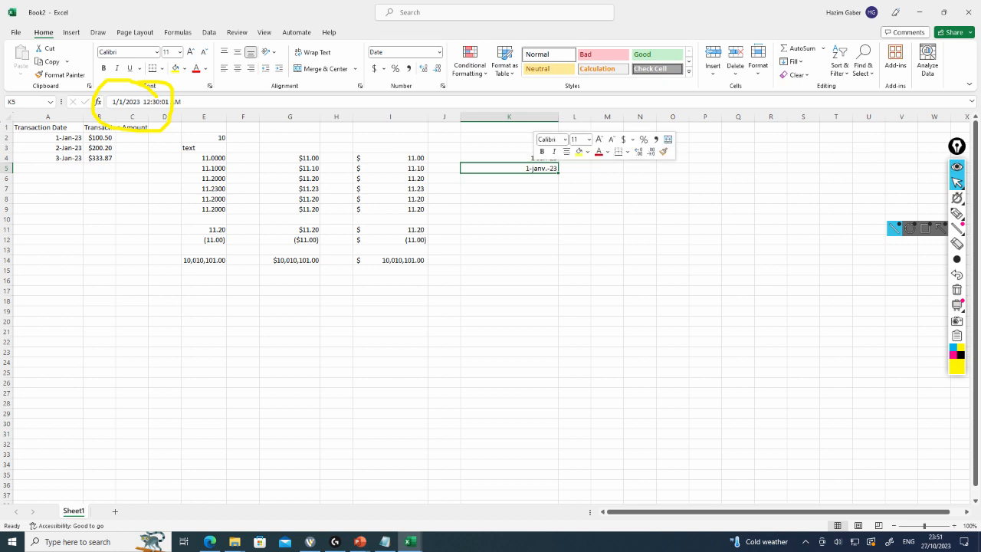
{"action": "left_click", "coordinate": [571, 419]}
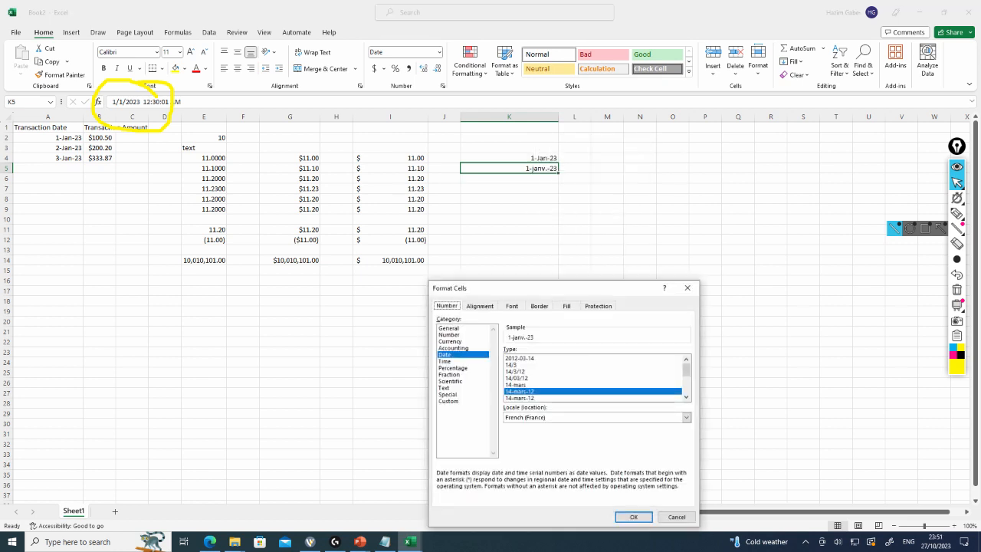
{"action": "left_click", "coordinate": [687, 418]}
{"action": "scroll", "coordinate": [644, 439], "scroll_direction": "down", "scroll_amount": 3}
{"action": "scroll", "coordinate": [567, 440], "scroll_direction": "down", "scroll_amount": 4}
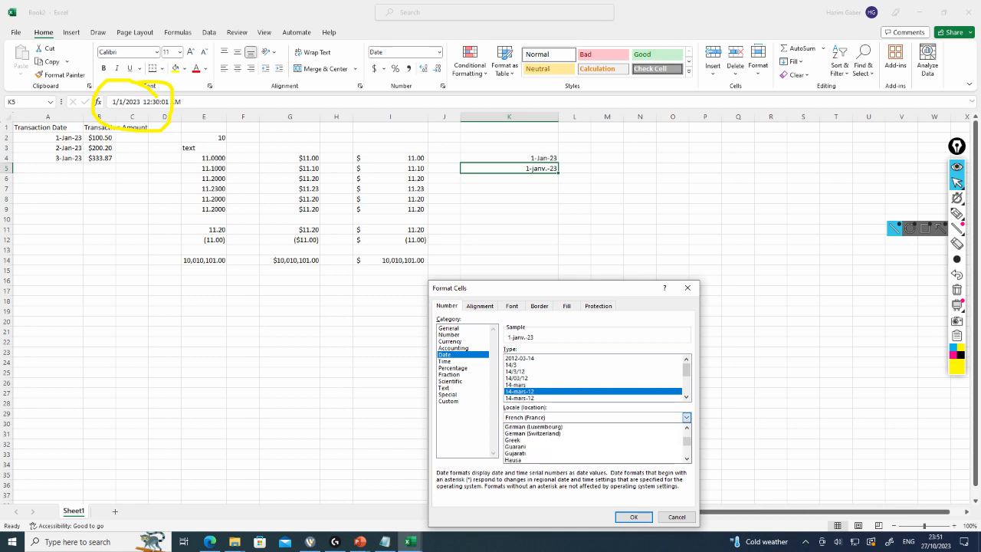
{"action": "left_click", "coordinate": [567, 427]}
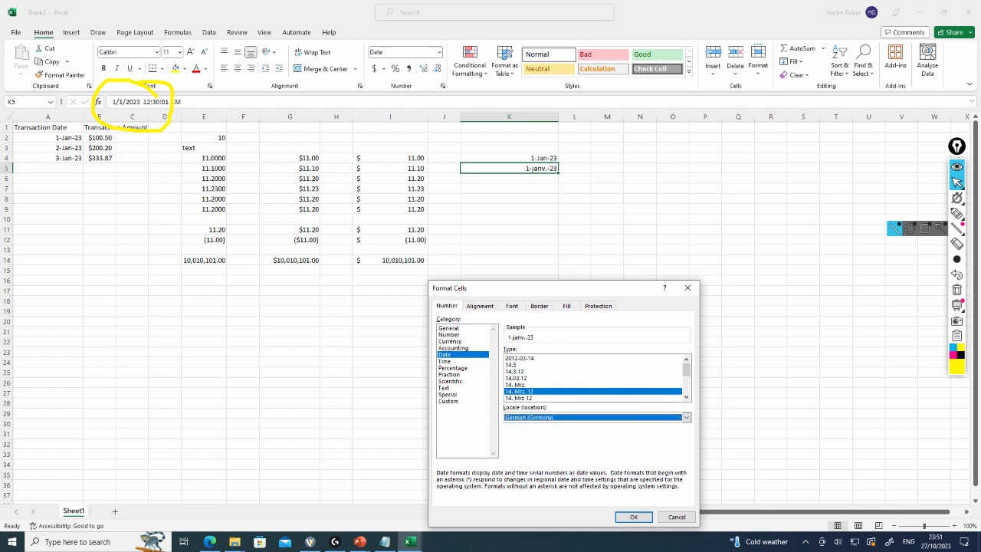
{"action": "left_click", "coordinate": [634, 516]}
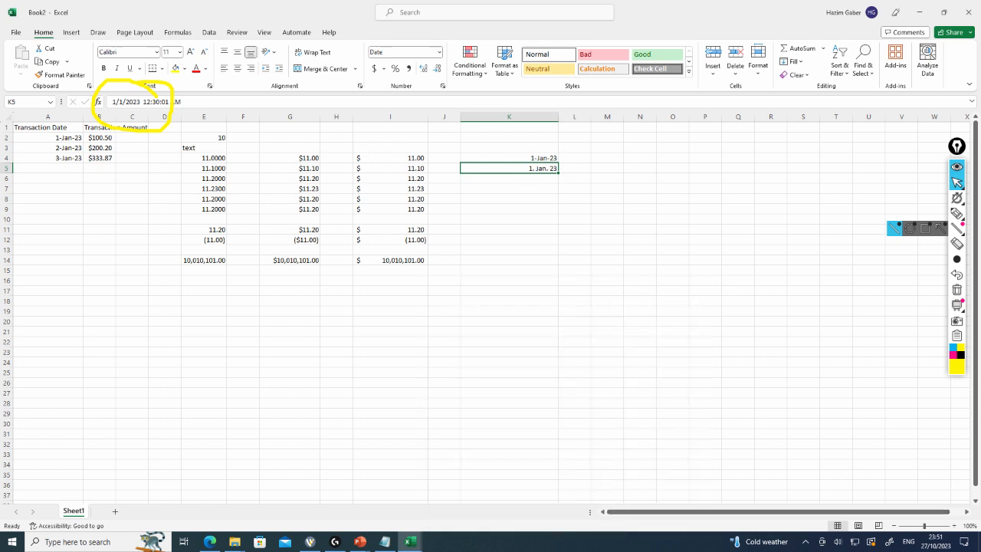
Change the date format of cell K5 to the Japanese locale with the 2012年3月14日 type and Gregorian calendar.
{"action": "right_click", "coordinate": [532, 167]}
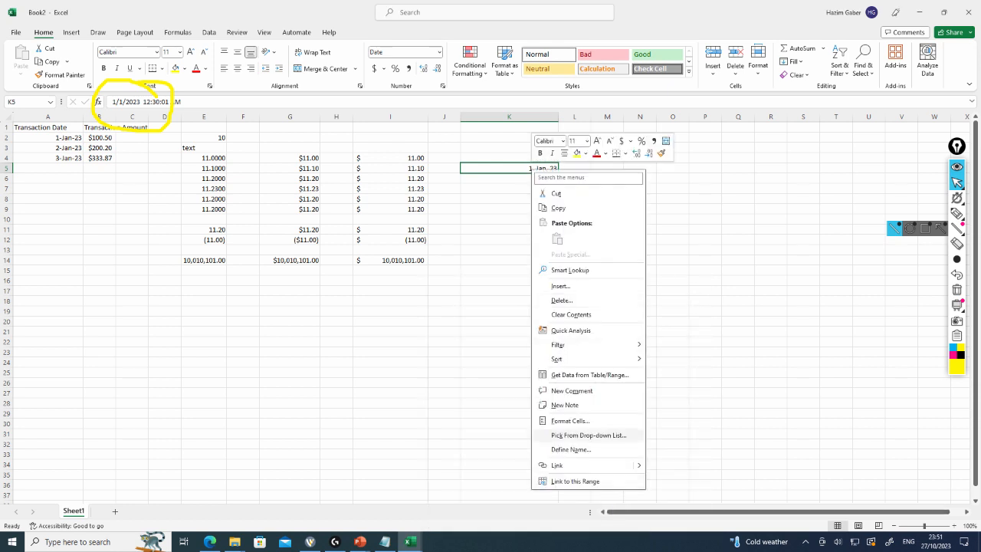
{"action": "left_click", "coordinate": [582, 421]}
{"action": "scroll", "coordinate": [602, 380], "scroll_direction": "down", "scroll_amount": 3}
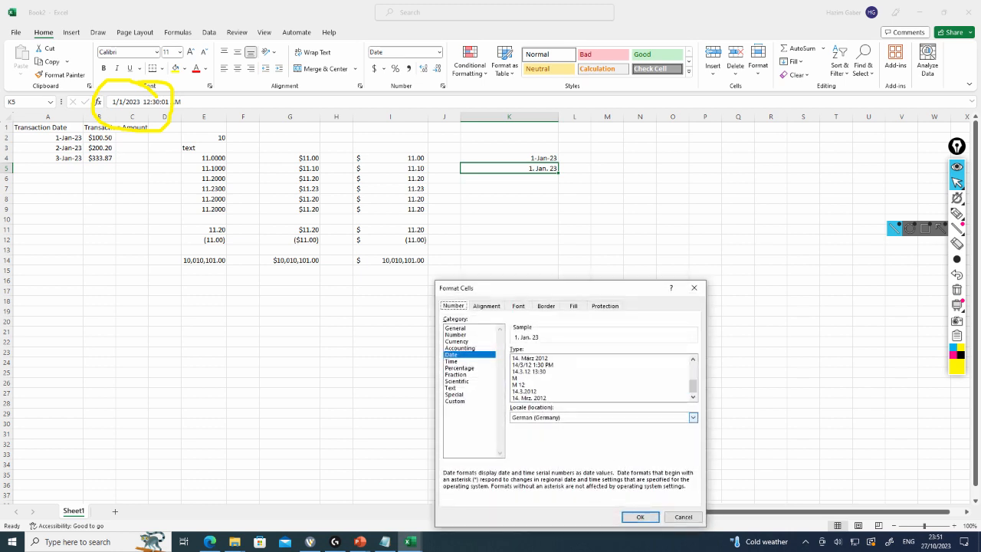
{"action": "left_click", "coordinate": [693, 418]}
{"action": "scroll", "coordinate": [674, 427], "scroll_direction": "up", "scroll_amount": 1}
{"action": "scroll", "coordinate": [613, 444], "scroll_direction": "down", "scroll_amount": 8}
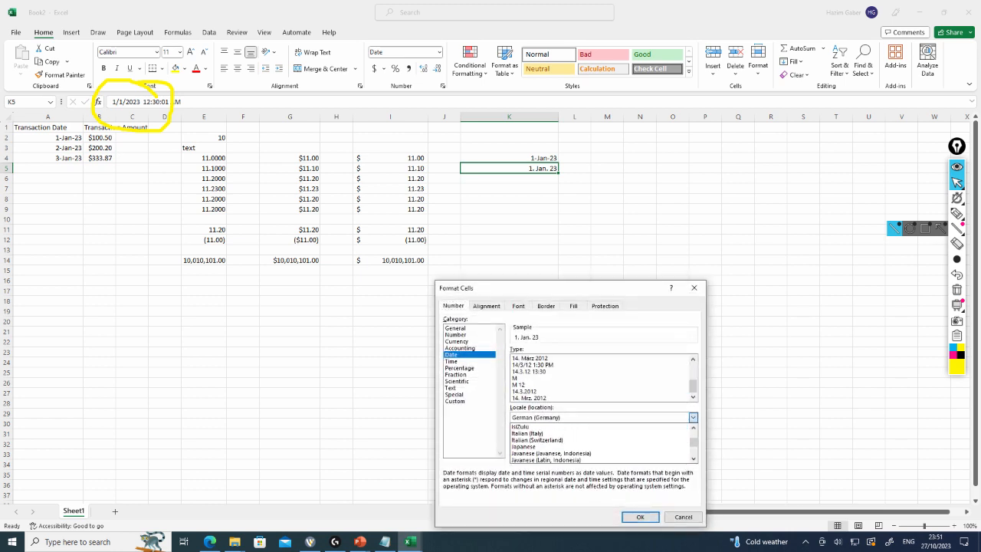
{"action": "left_click", "coordinate": [537, 433]}
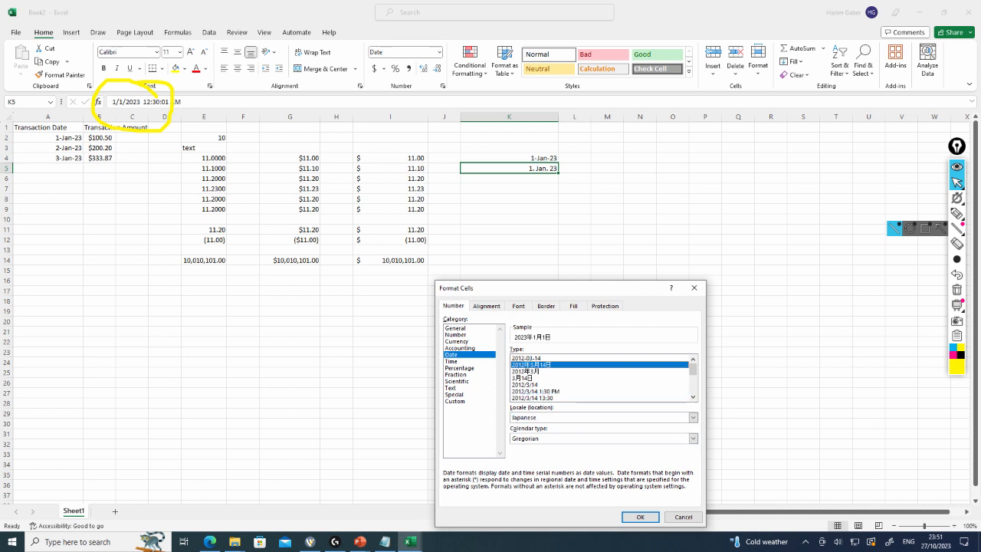
{"action": "left_click", "coordinate": [640, 517]}
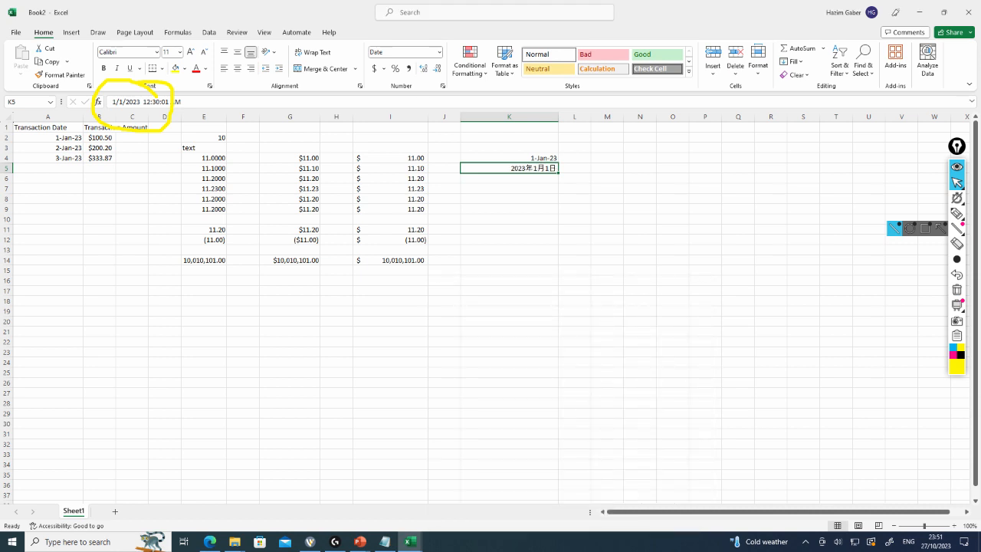